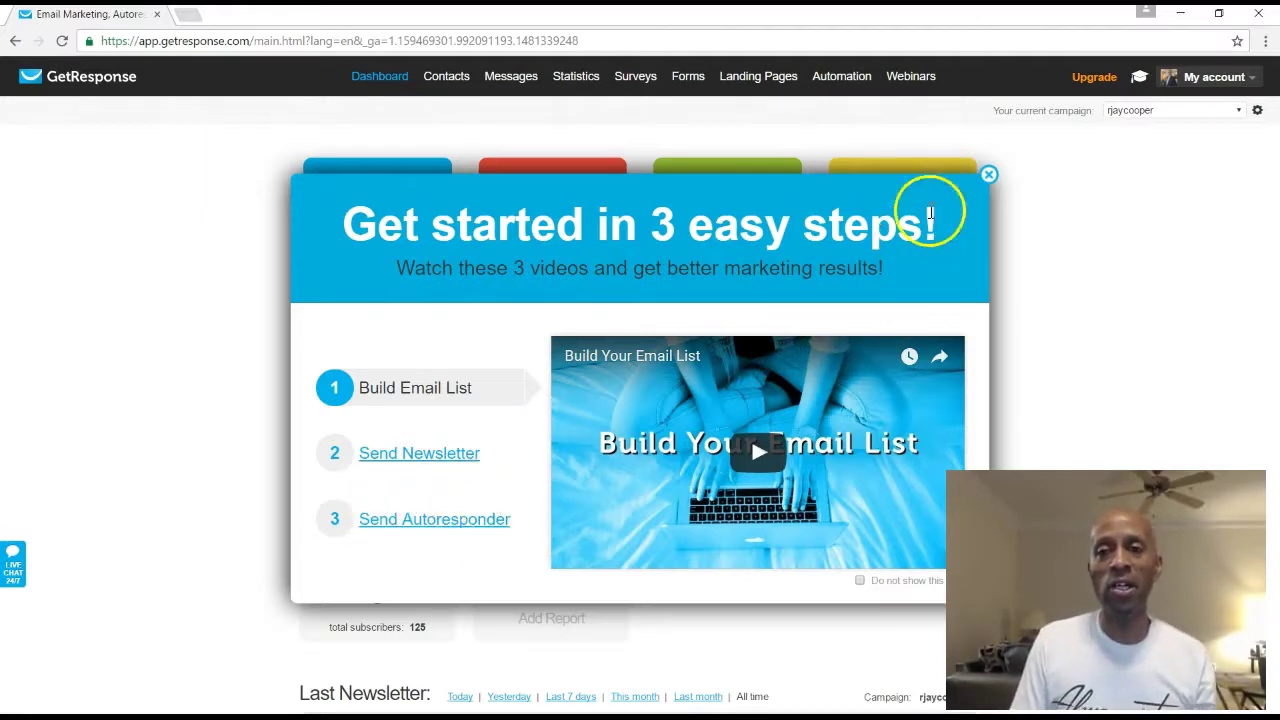
Dismiss the getting-started videos popup to reveal the dashboard.
left_click(988, 180)
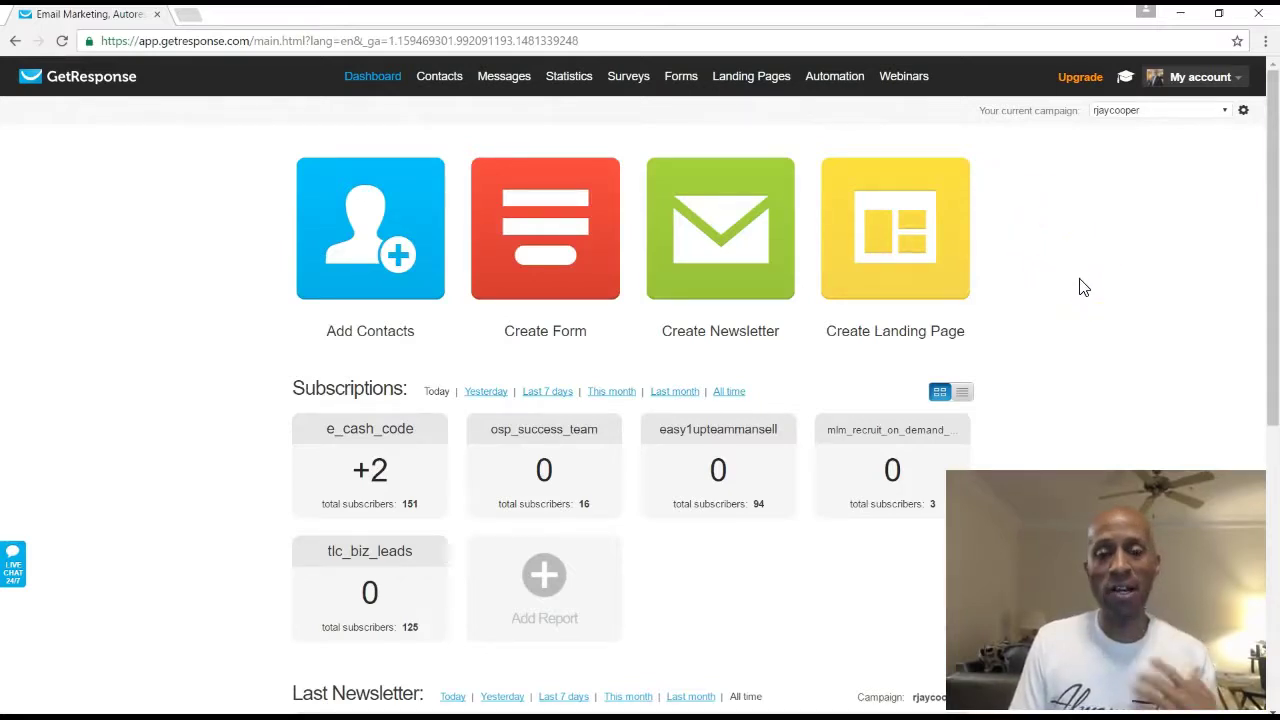
left_click(1053, 298)
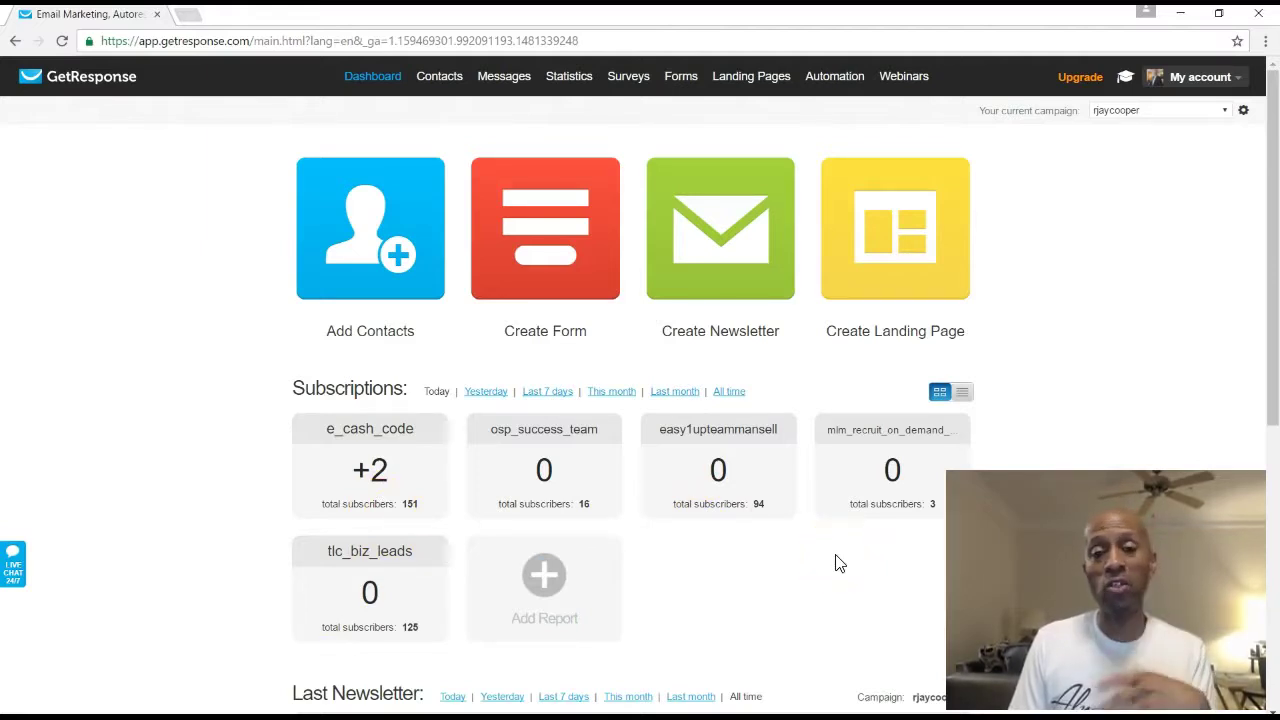
left_click(260, 663)
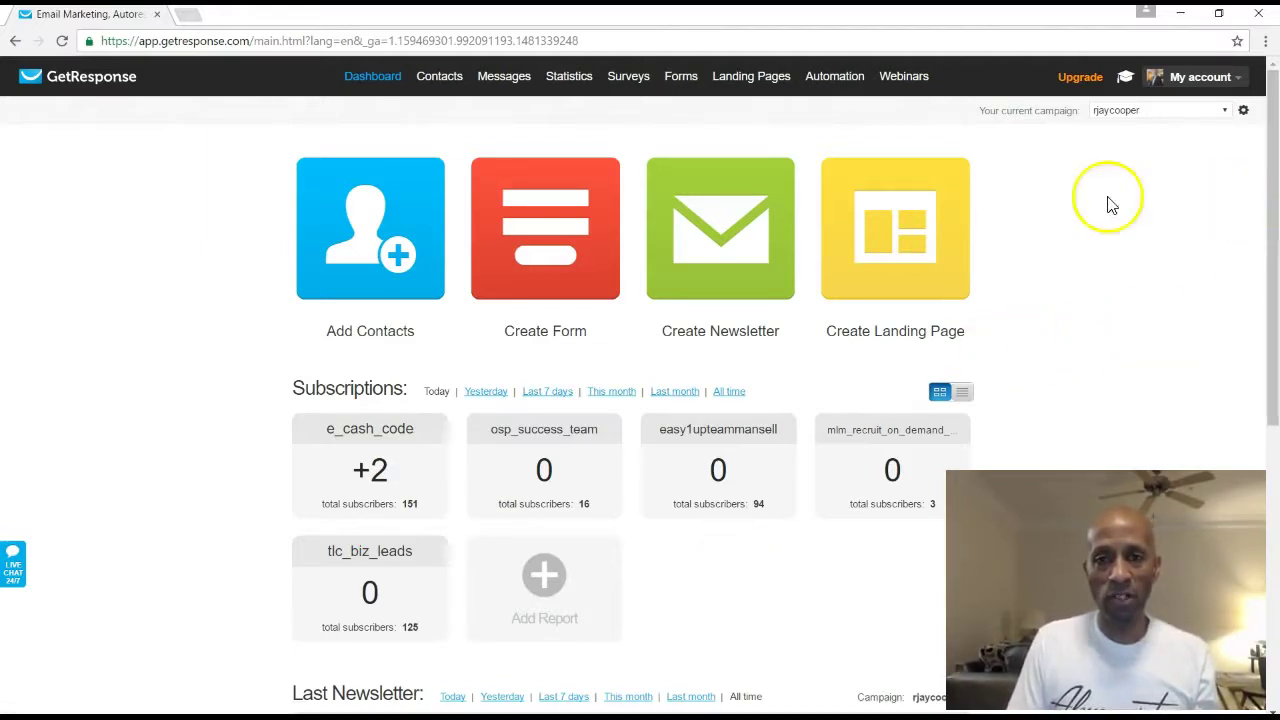
left_click(1243, 112)
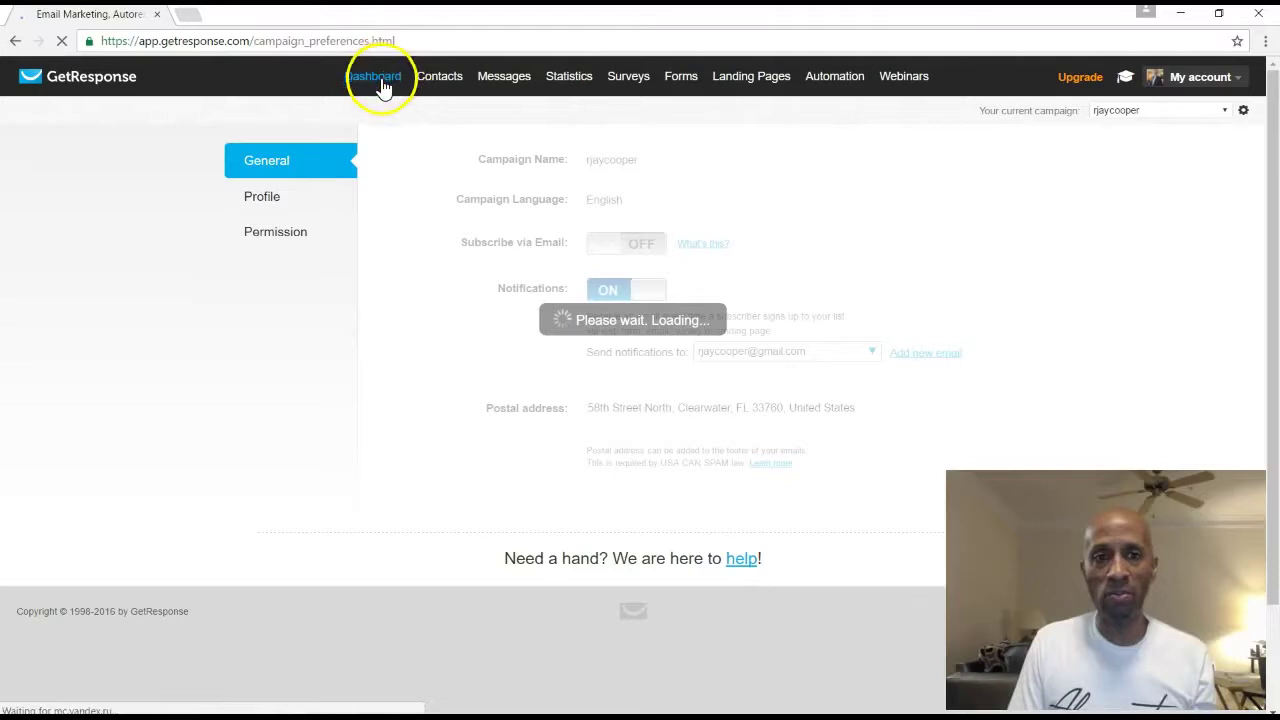
mouse_move(441, 117)
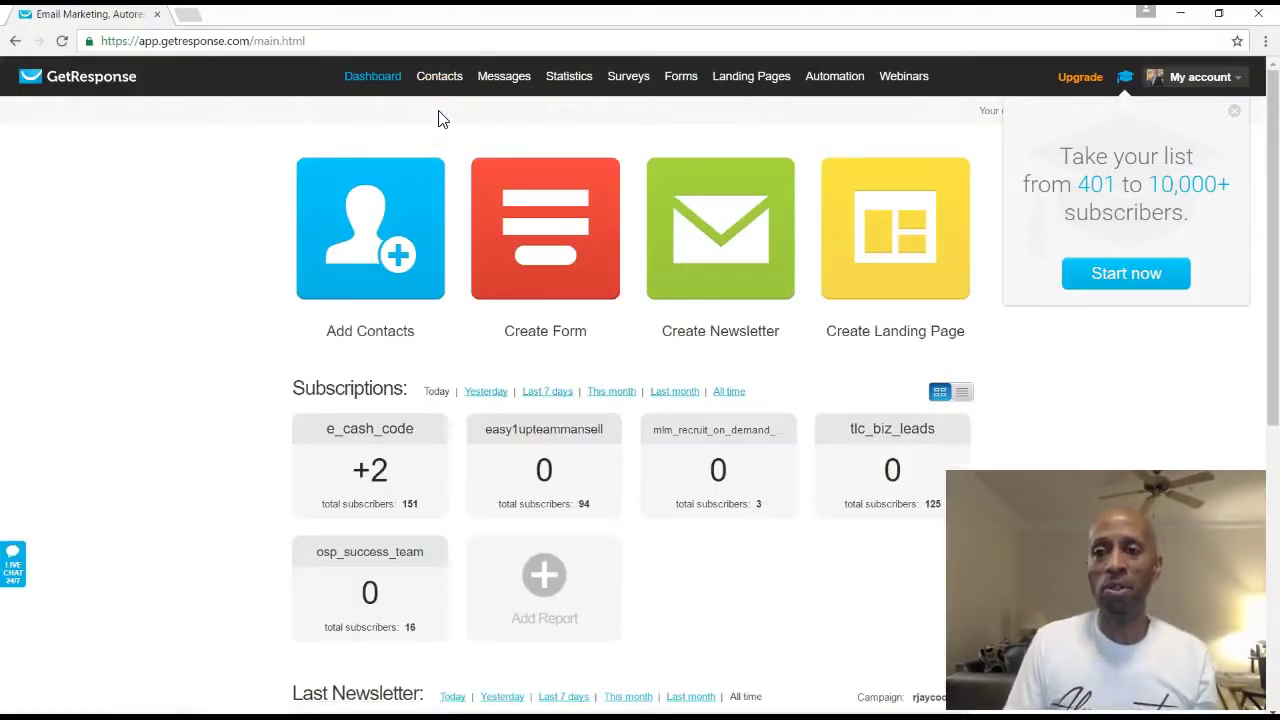
mouse_move(1205, 80)
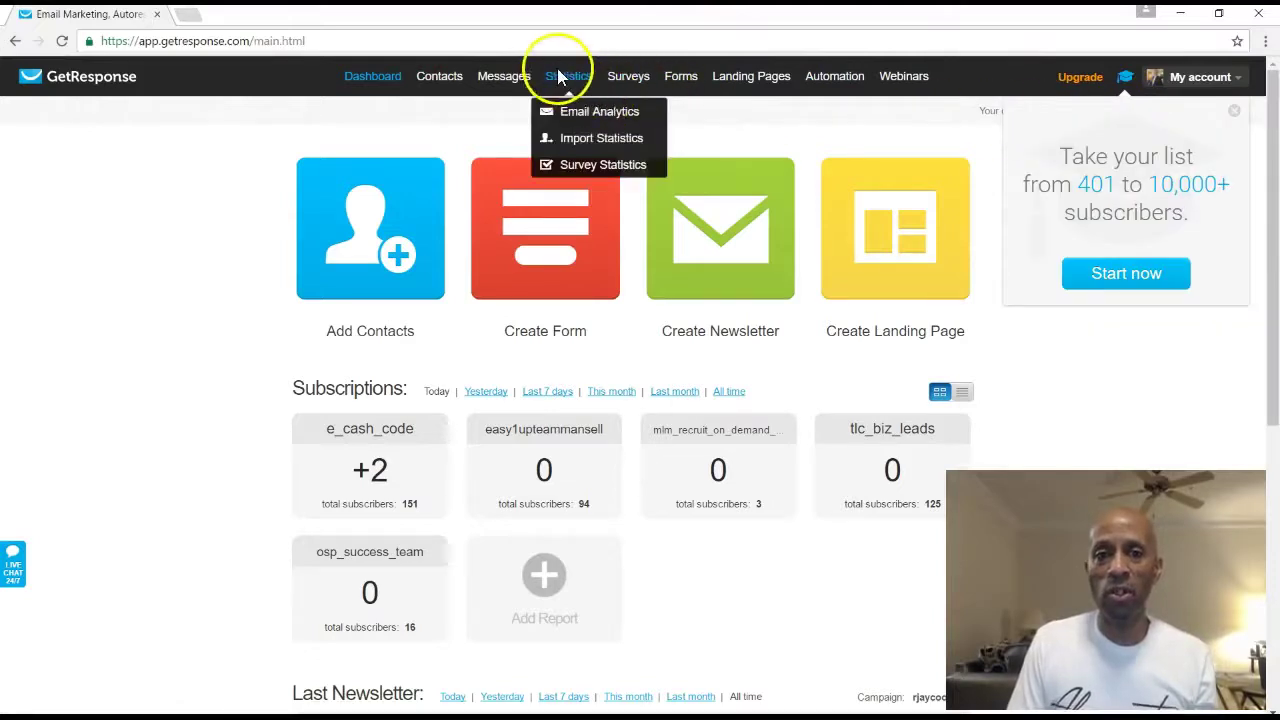
mouse_move(524, 79)
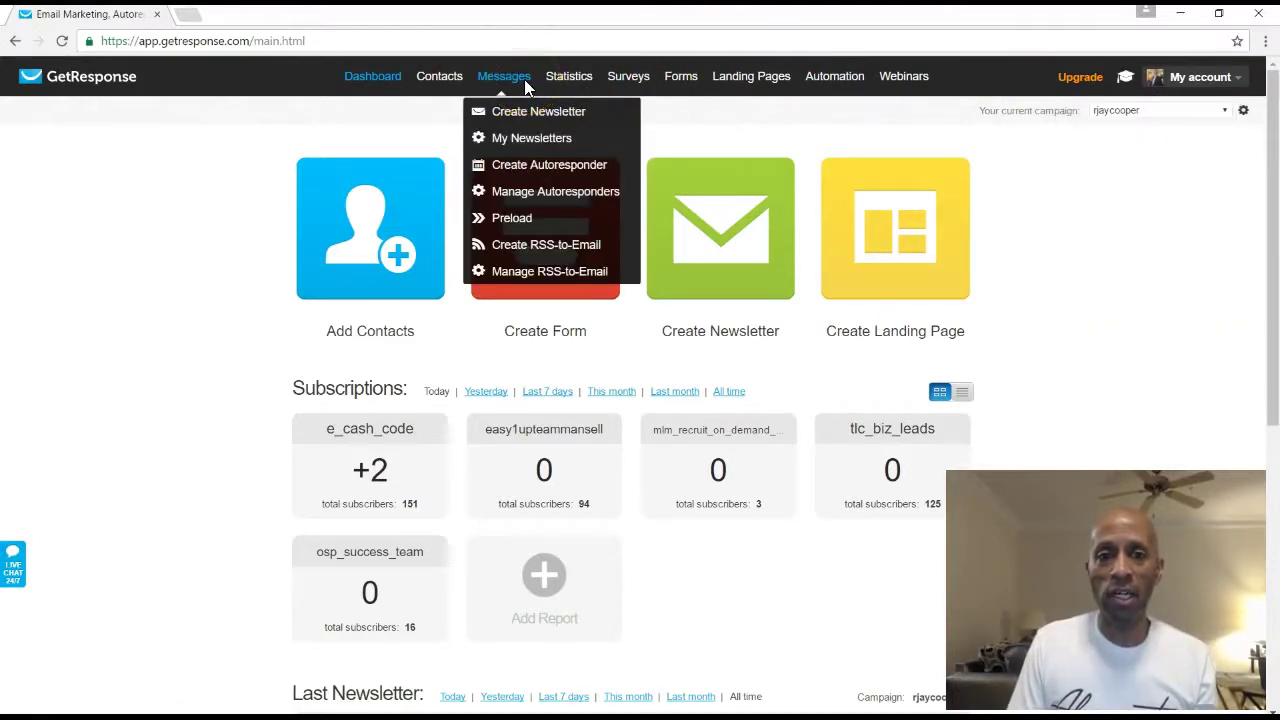
left_click(549, 166)
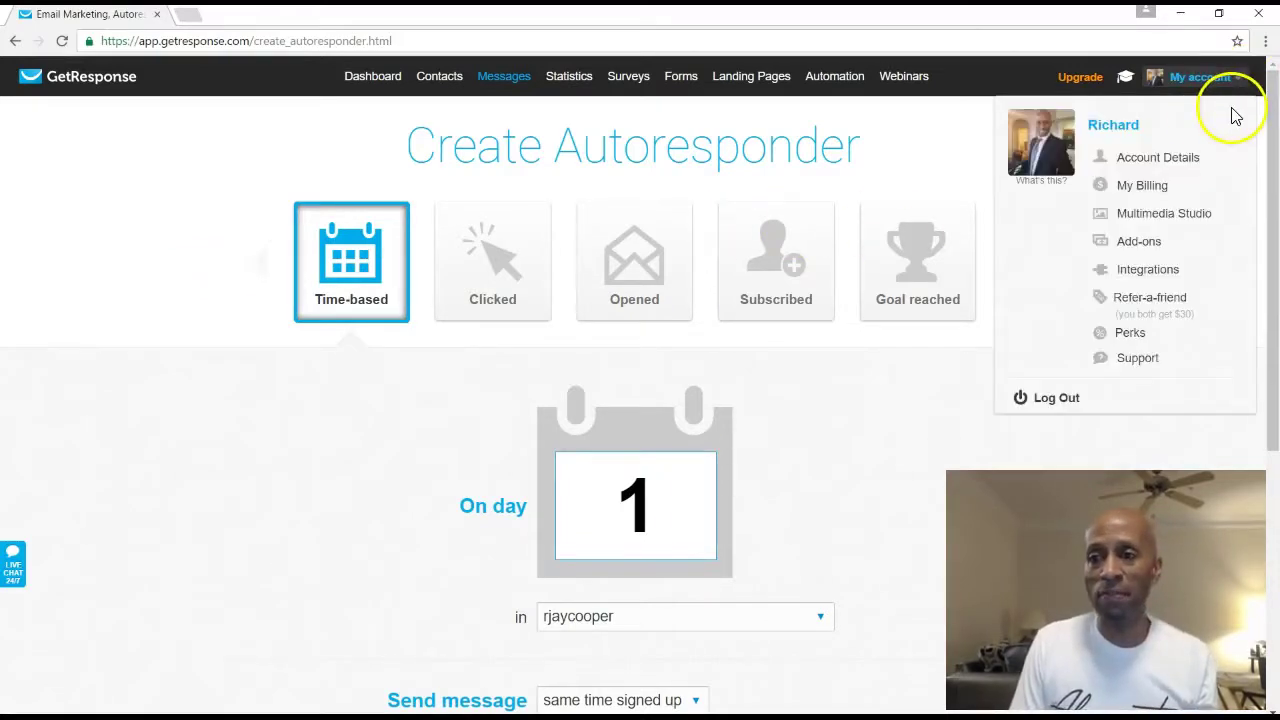
left_click(366, 76)
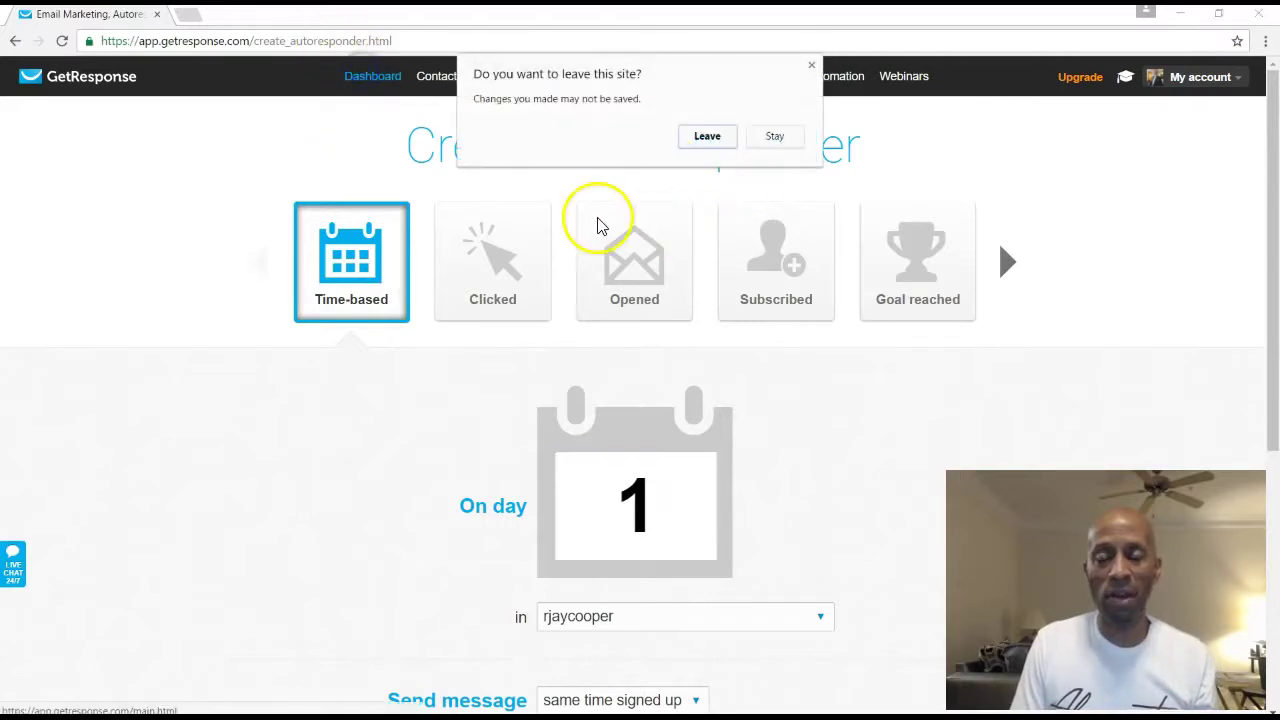
left_click(708, 136)
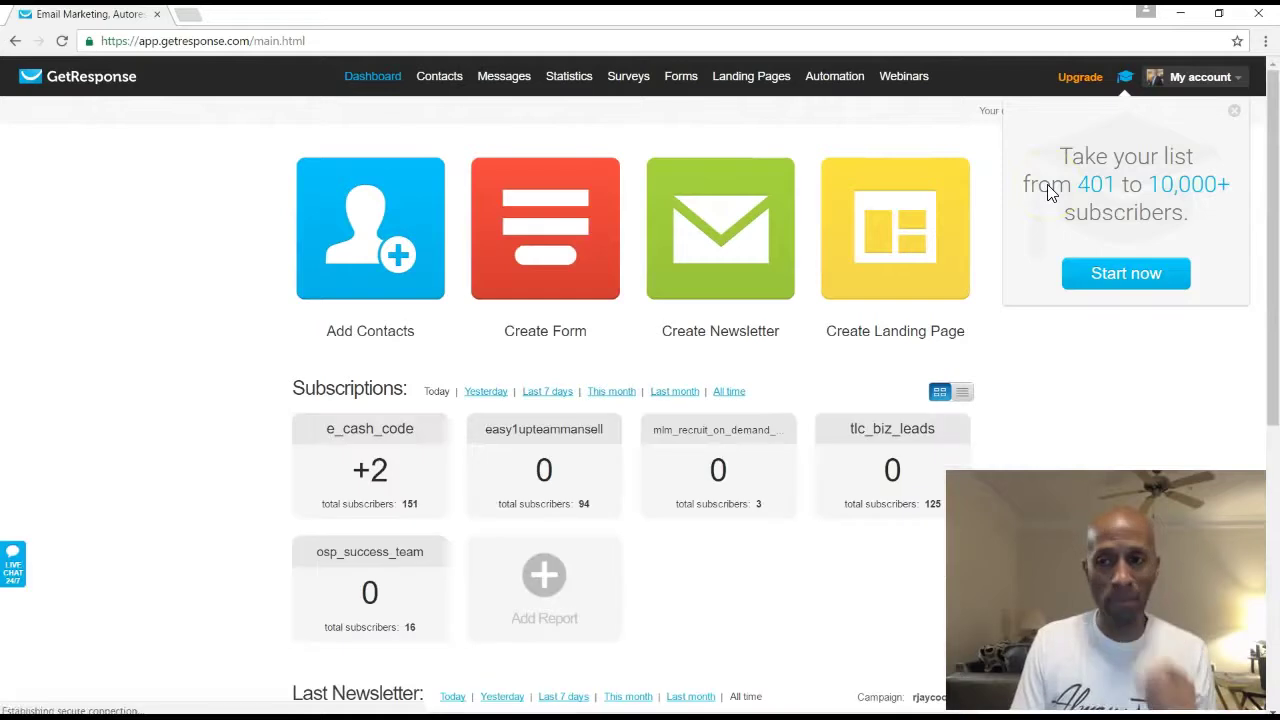
Dismiss the subscriber promotion on the dashboard and open the form for creating a new campaign.
left_click(1236, 112)
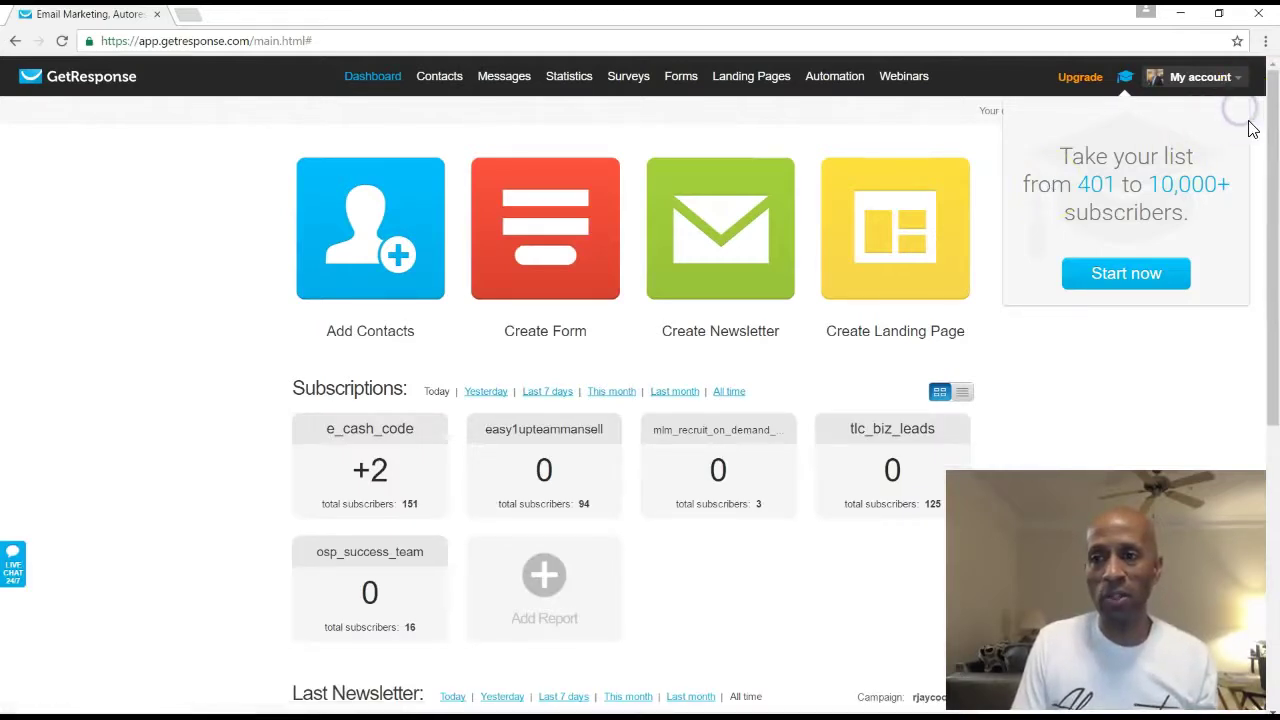
left_click(1240, 122)
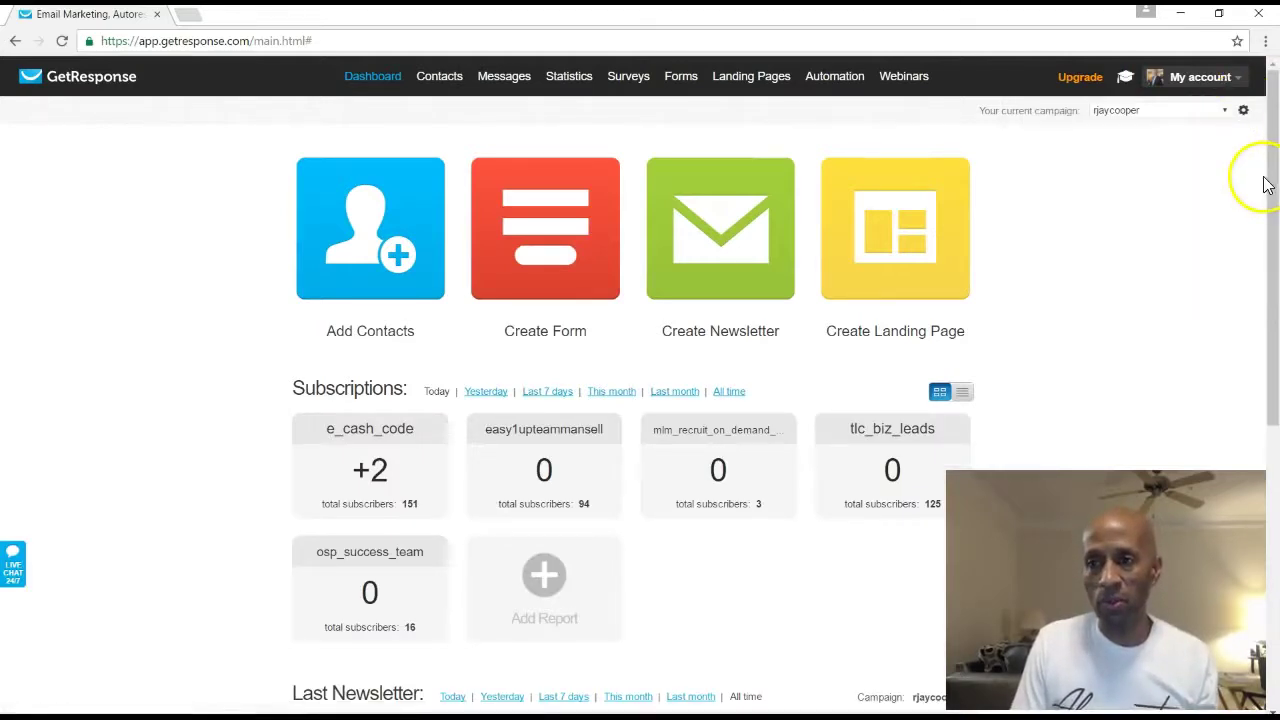
left_click(1228, 118)
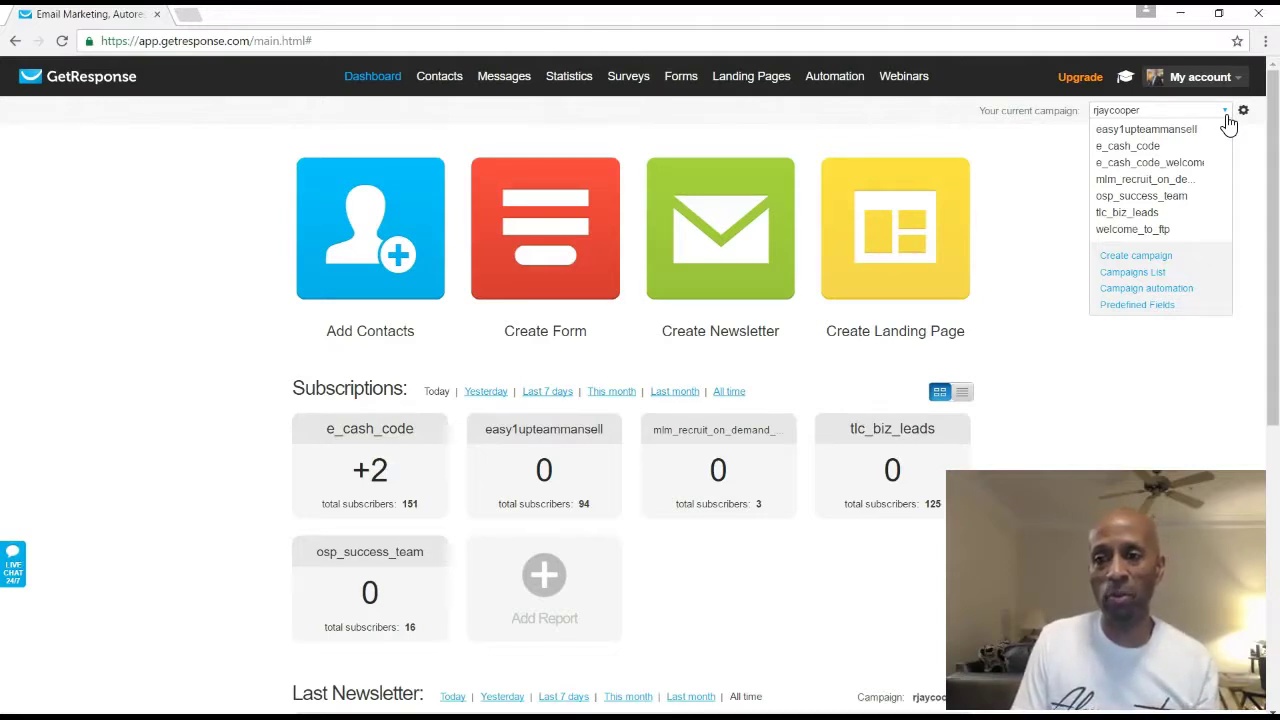
left_click(1133, 259)
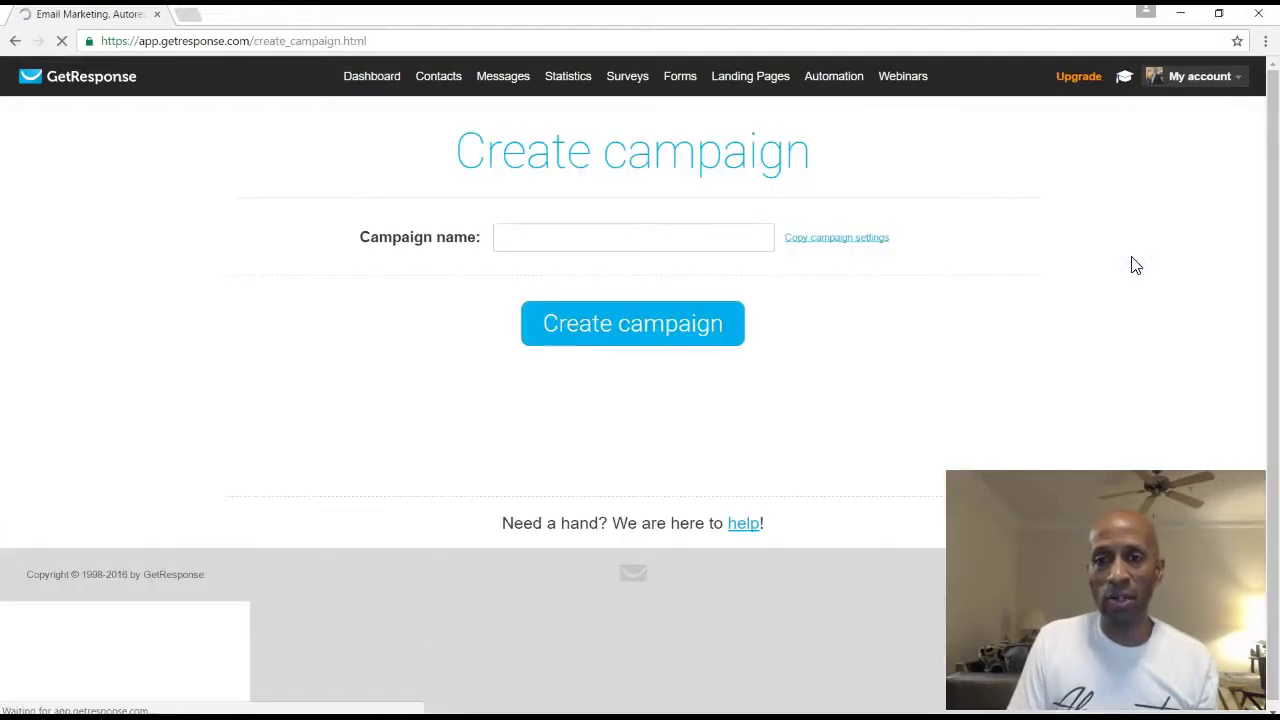
Name the campaign rc_test_campaign and create it.
left_click(541, 237)
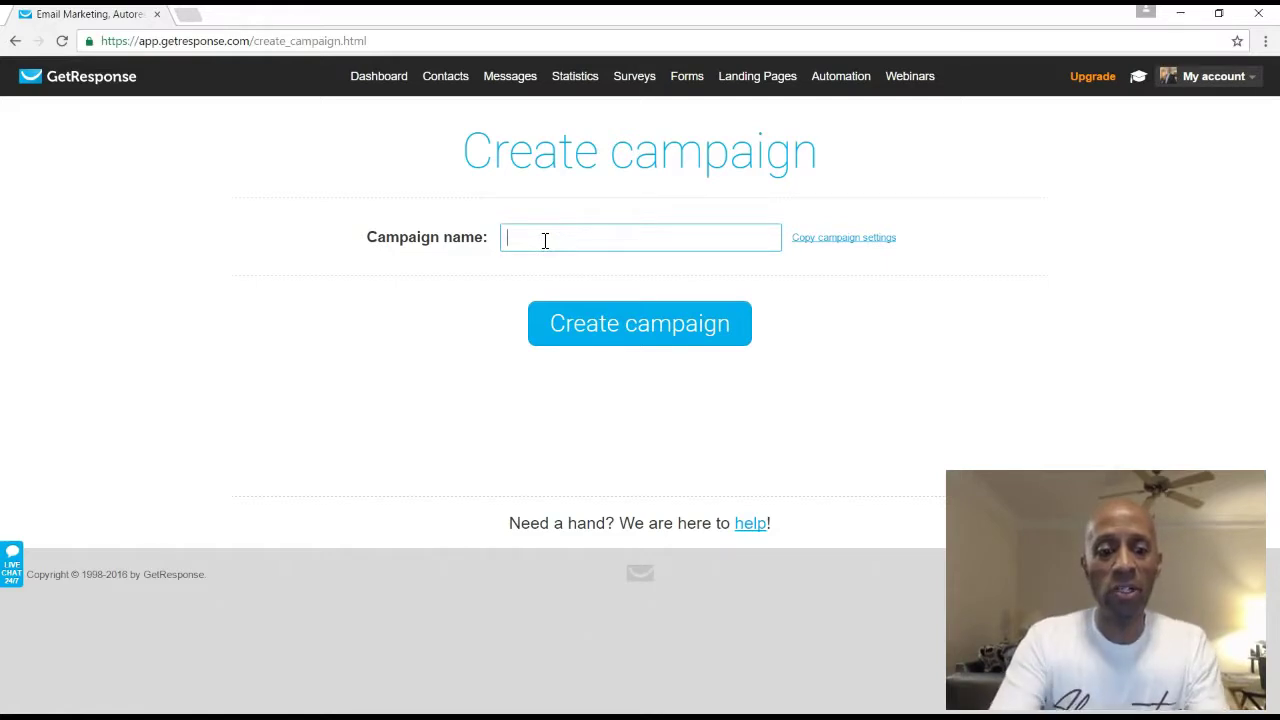
type("test")
key("BackSpace")
key("BackSpace")
key("BackSpace")
key("BackSpace")
type("rc")
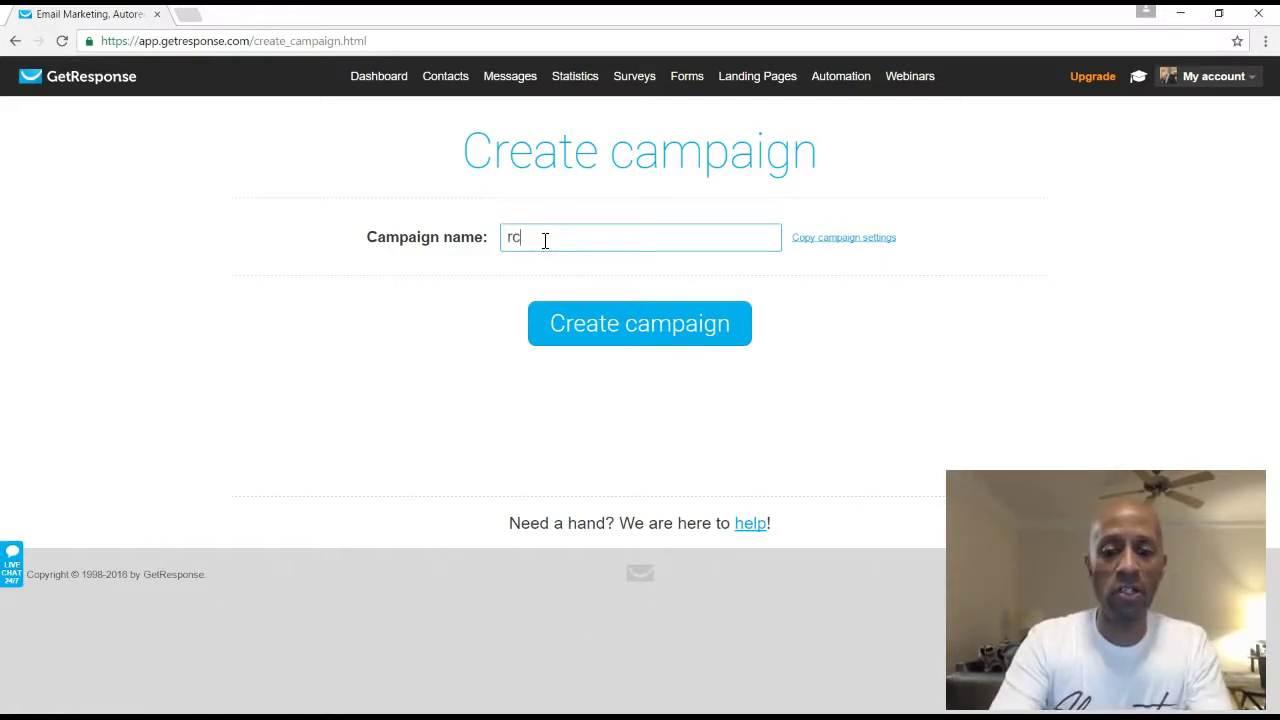
type("_test")
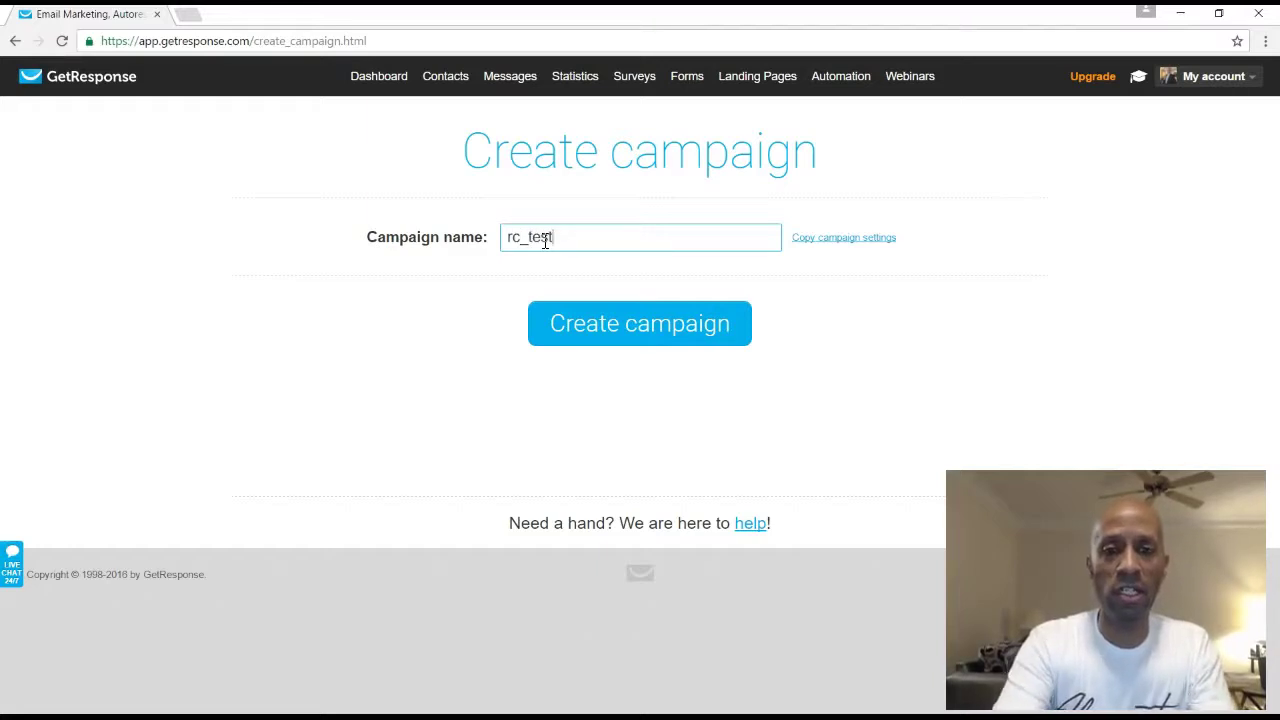
type("_cam")
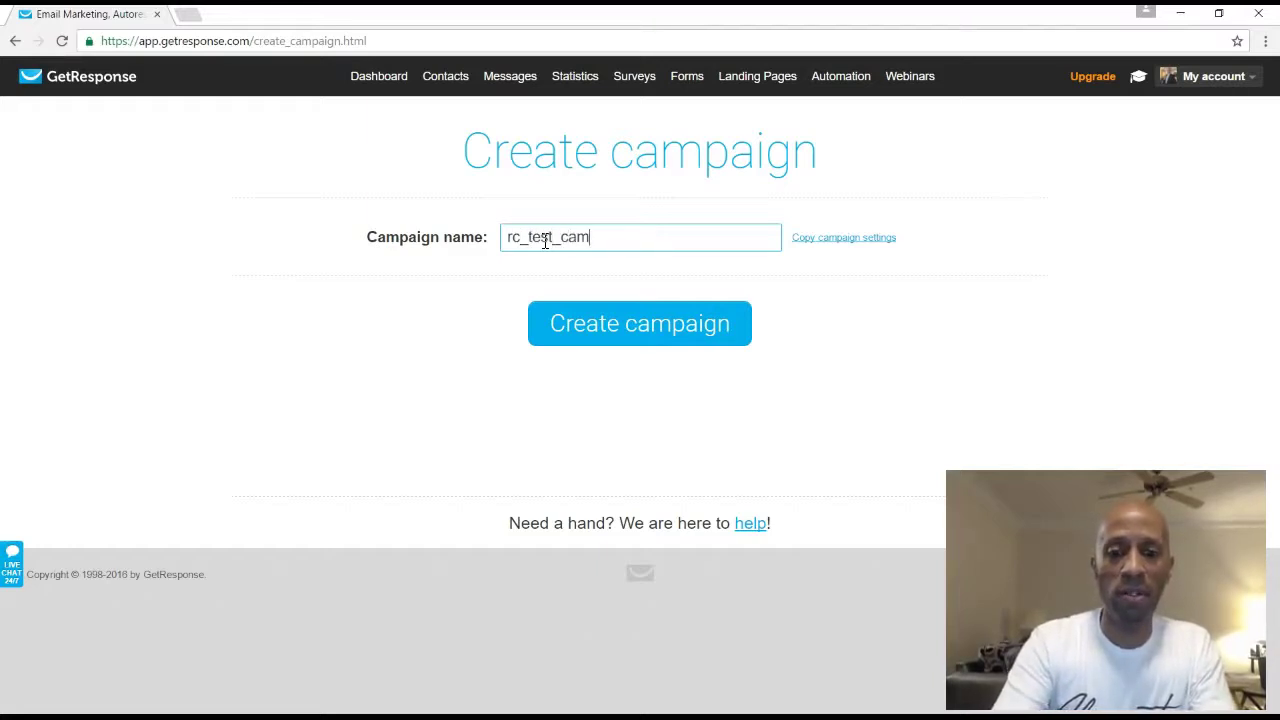
type("paign")
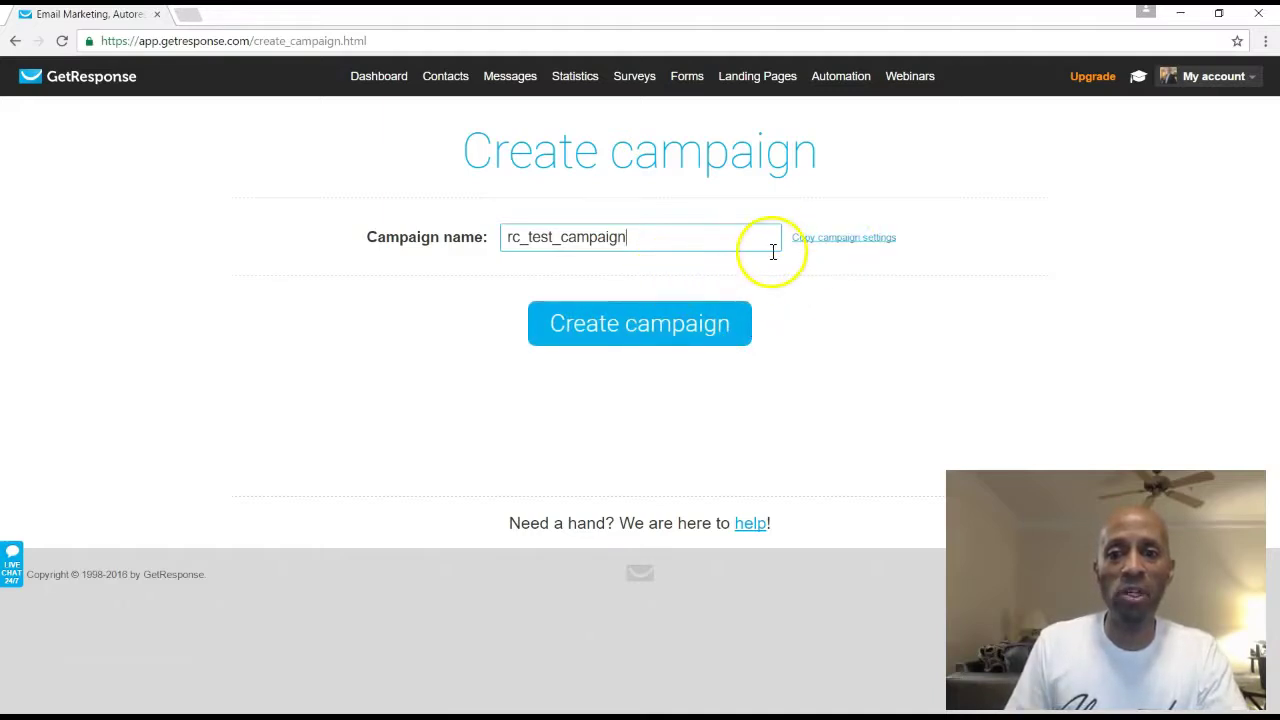
left_click(640, 325)
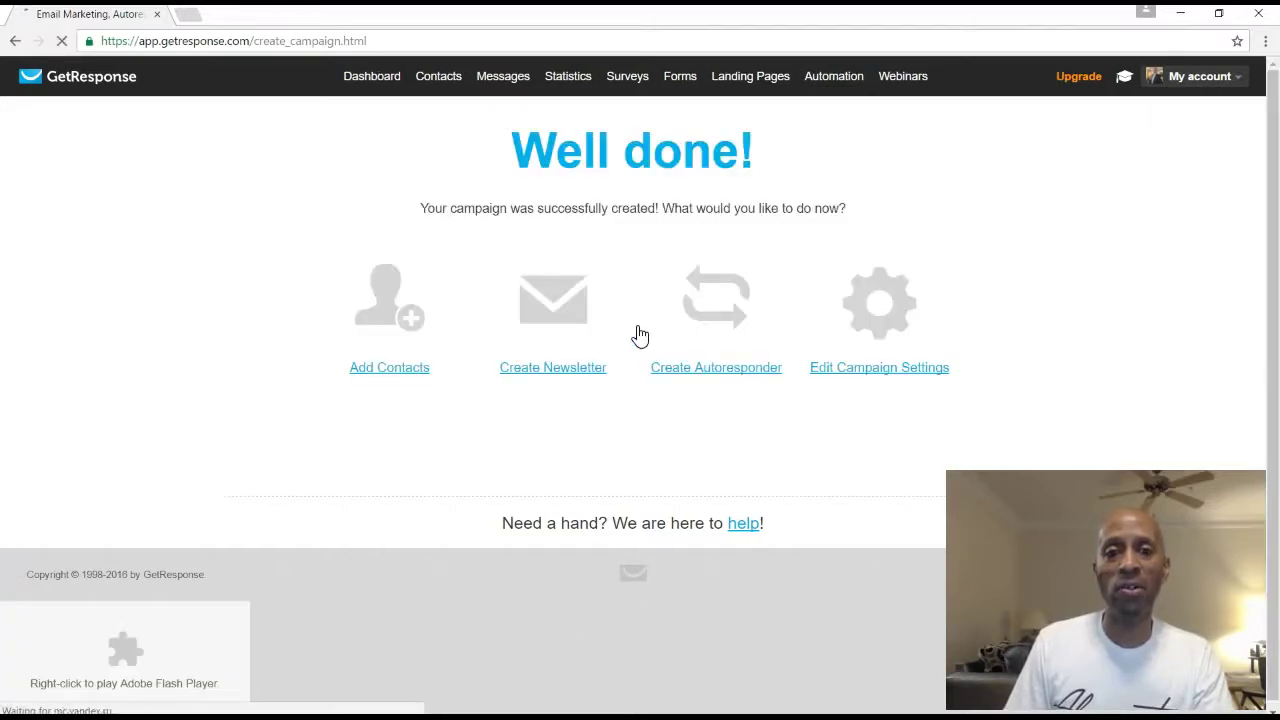
Start creating an autoresponder for the new campaign.
left_click(634, 334)
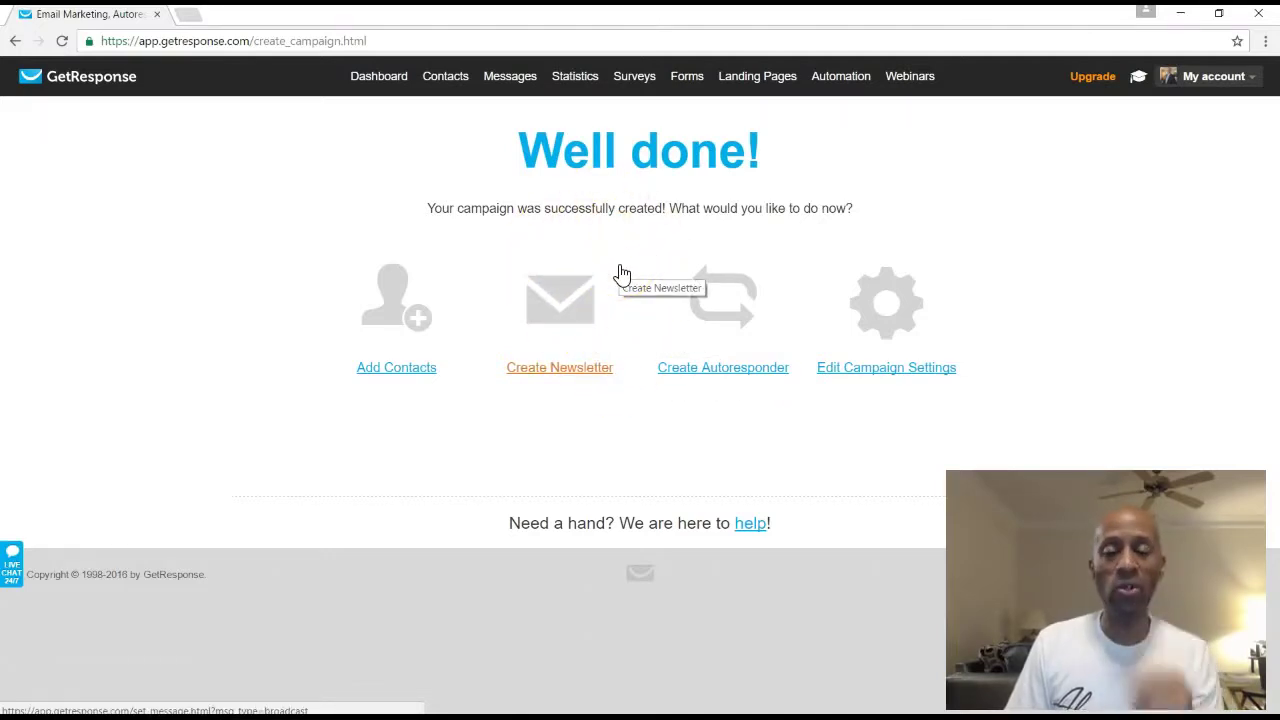
left_click(742, 369)
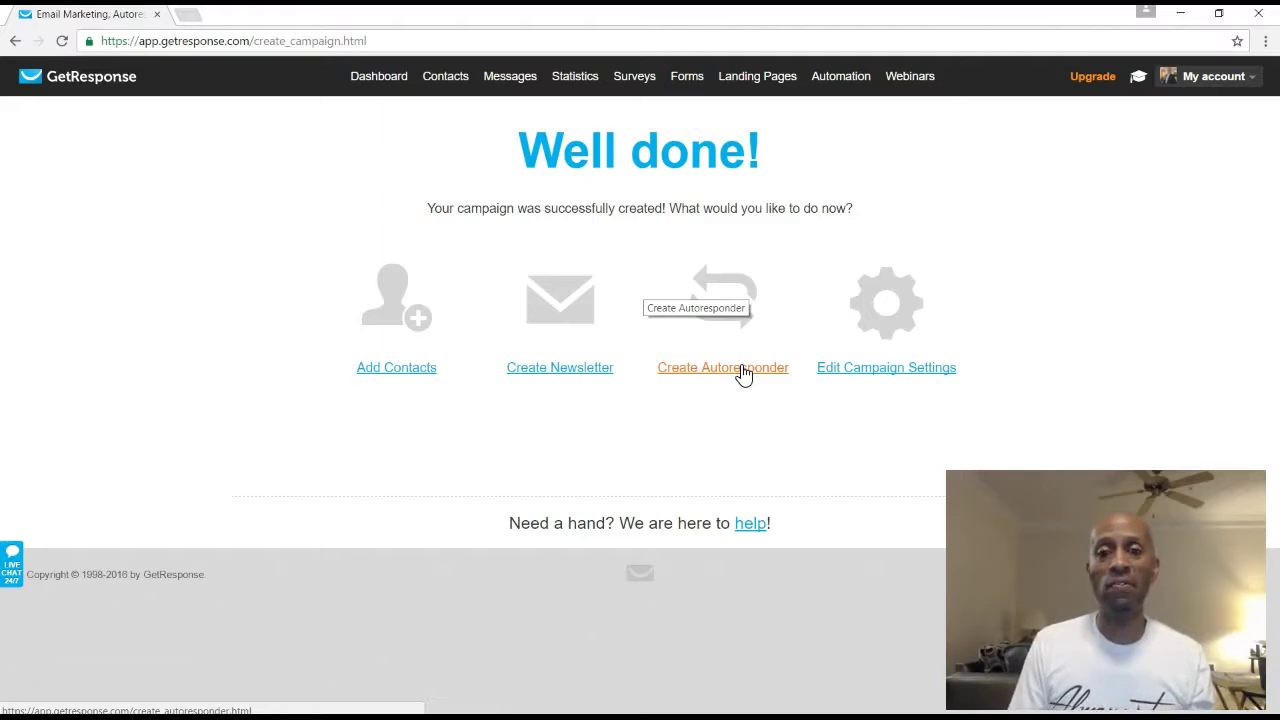
left_click(716, 370)
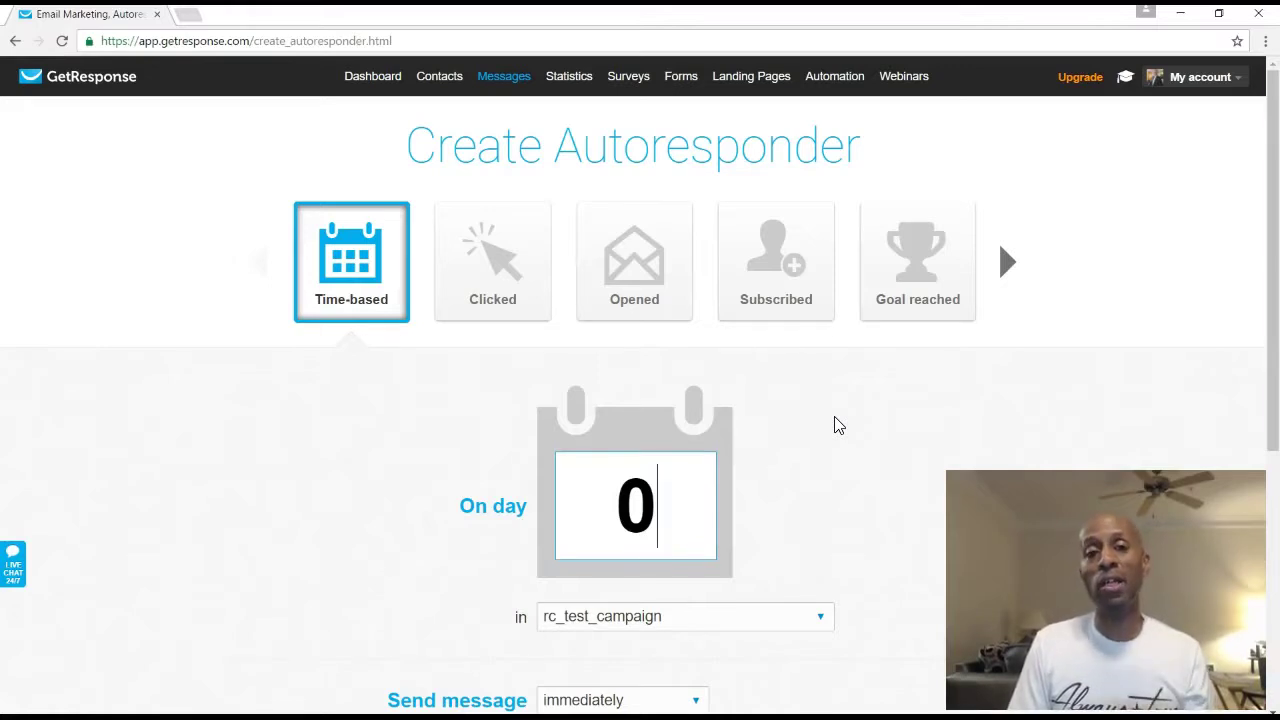
Create a new email as the message for the day 0 autoresponder.
scroll(785, 428, "down", 2)
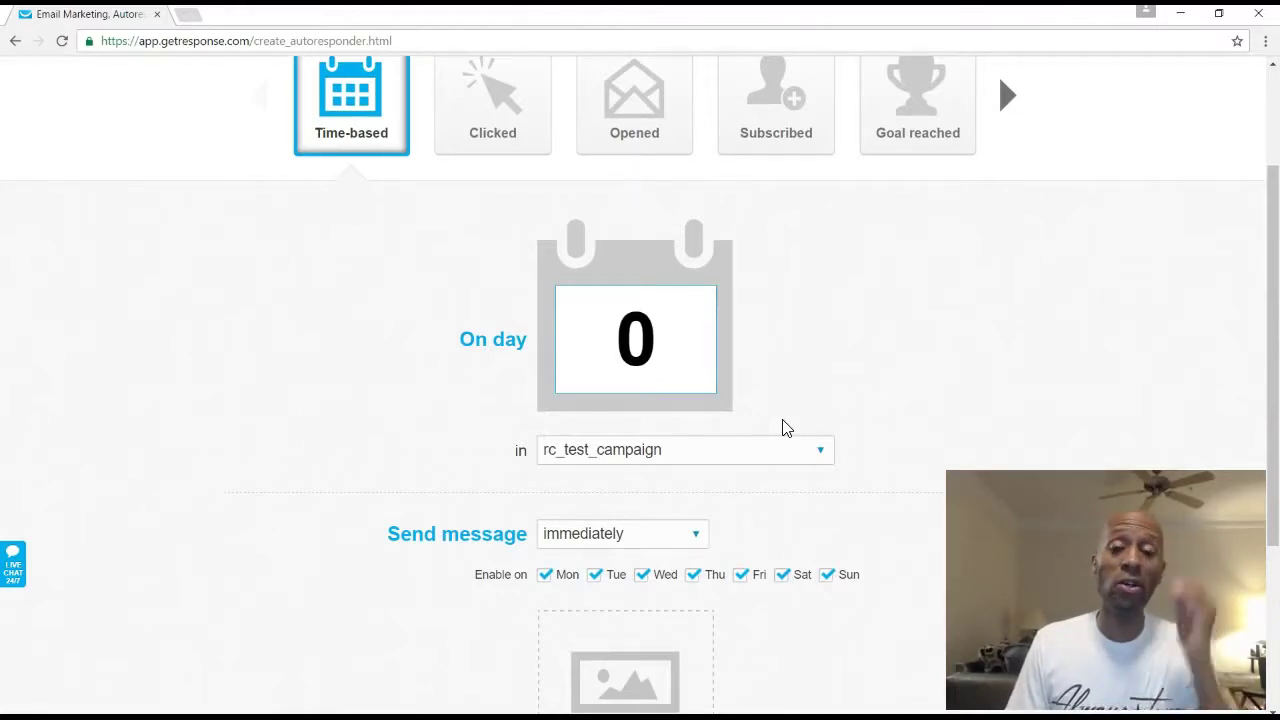
left_click(733, 381)
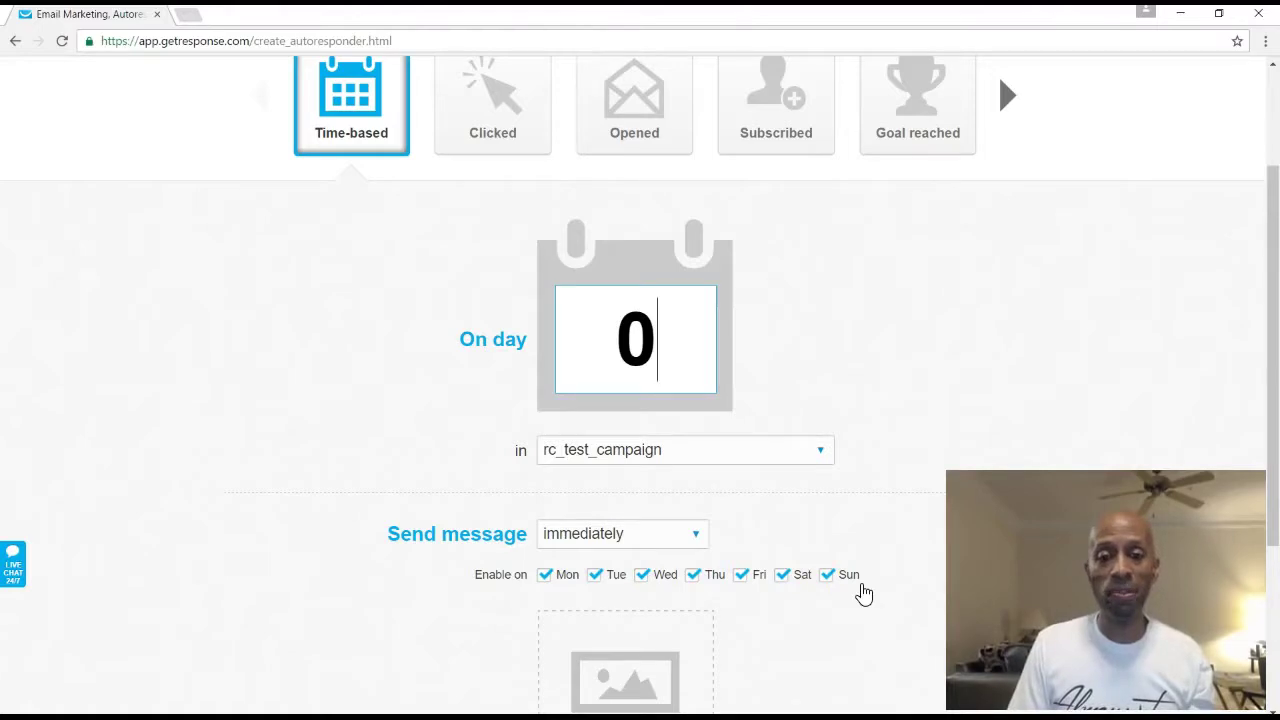
scroll(862, 590, "down", 1)
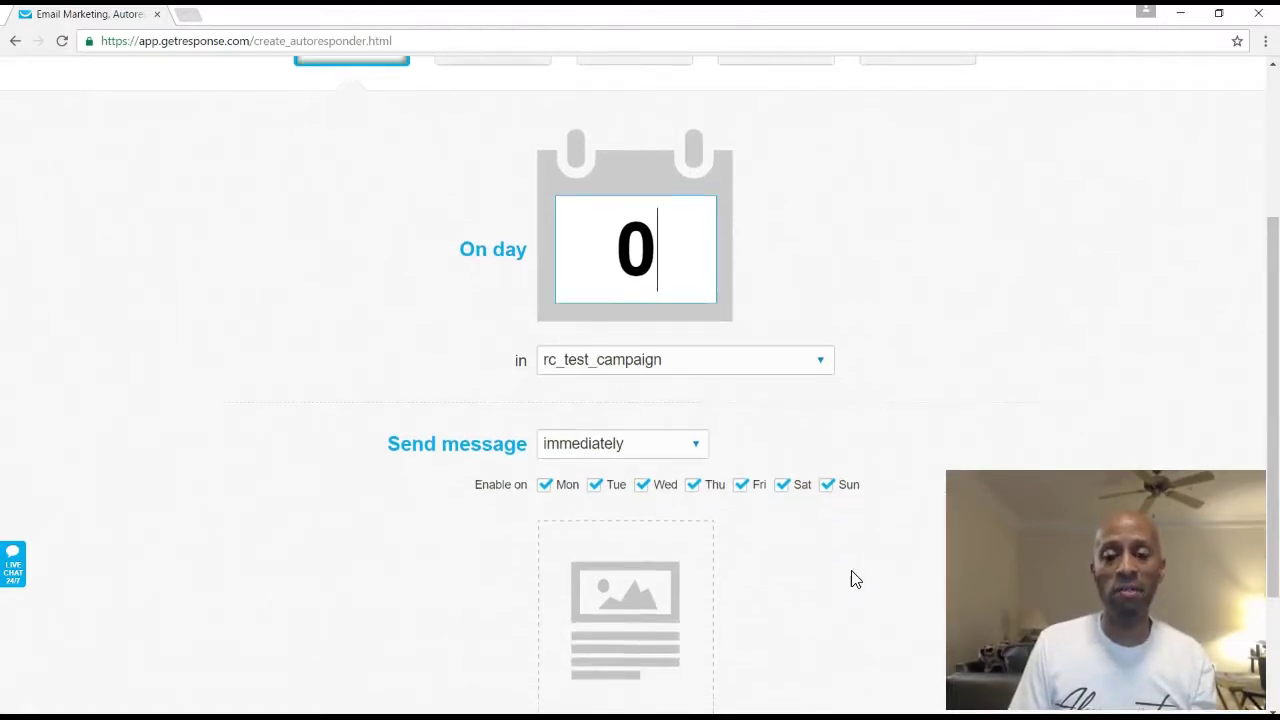
scroll(857, 581, "down", 1)
scroll(855, 579, "down", 1)
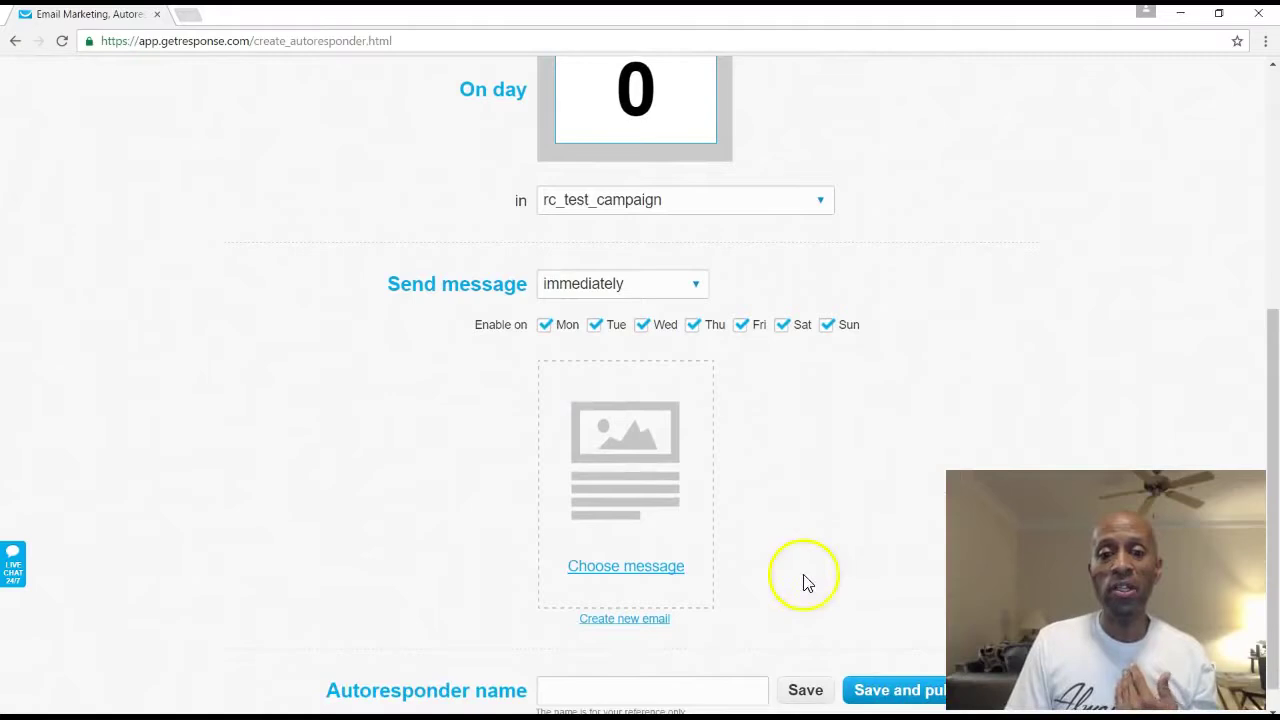
left_click(610, 556)
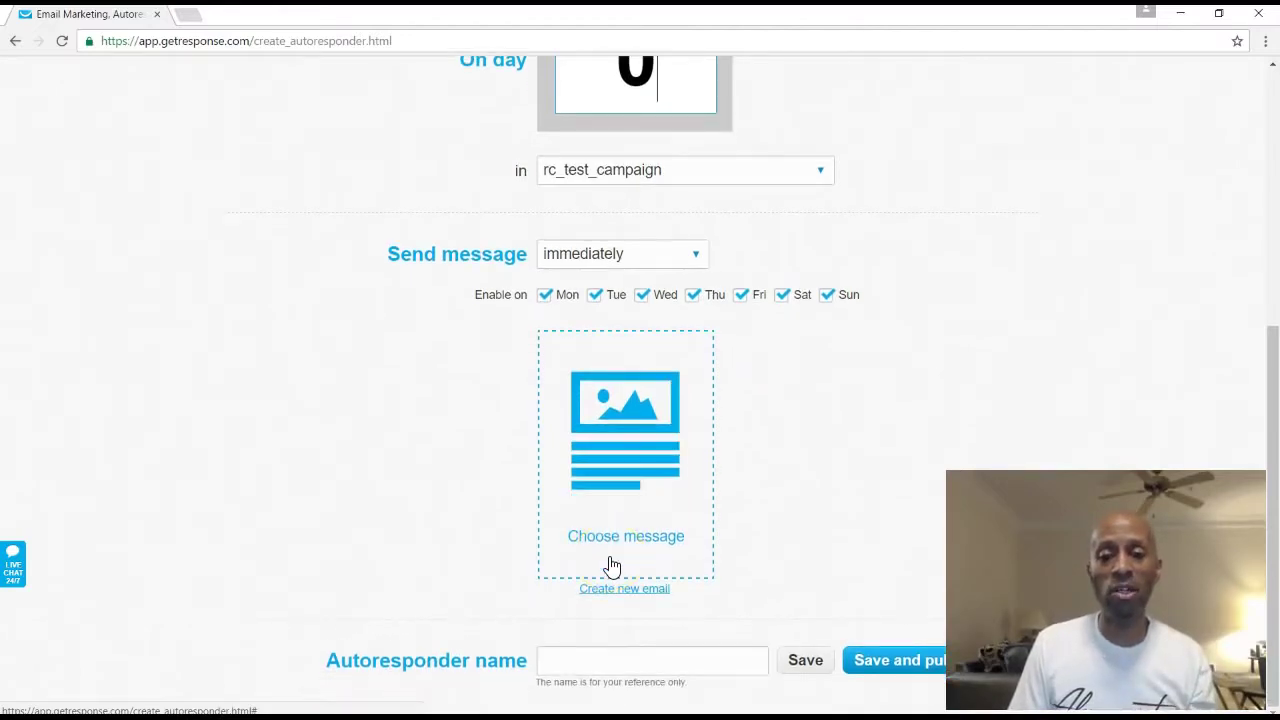
left_click(617, 594)
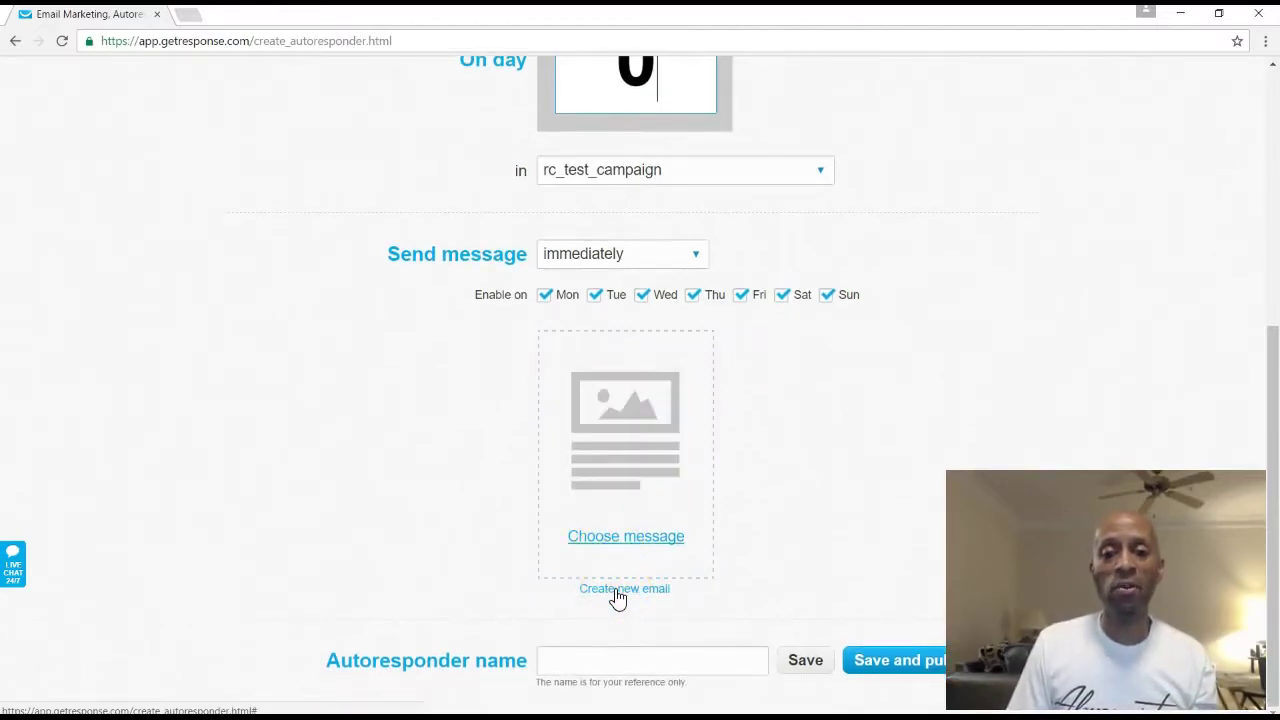
left_click(617, 594)
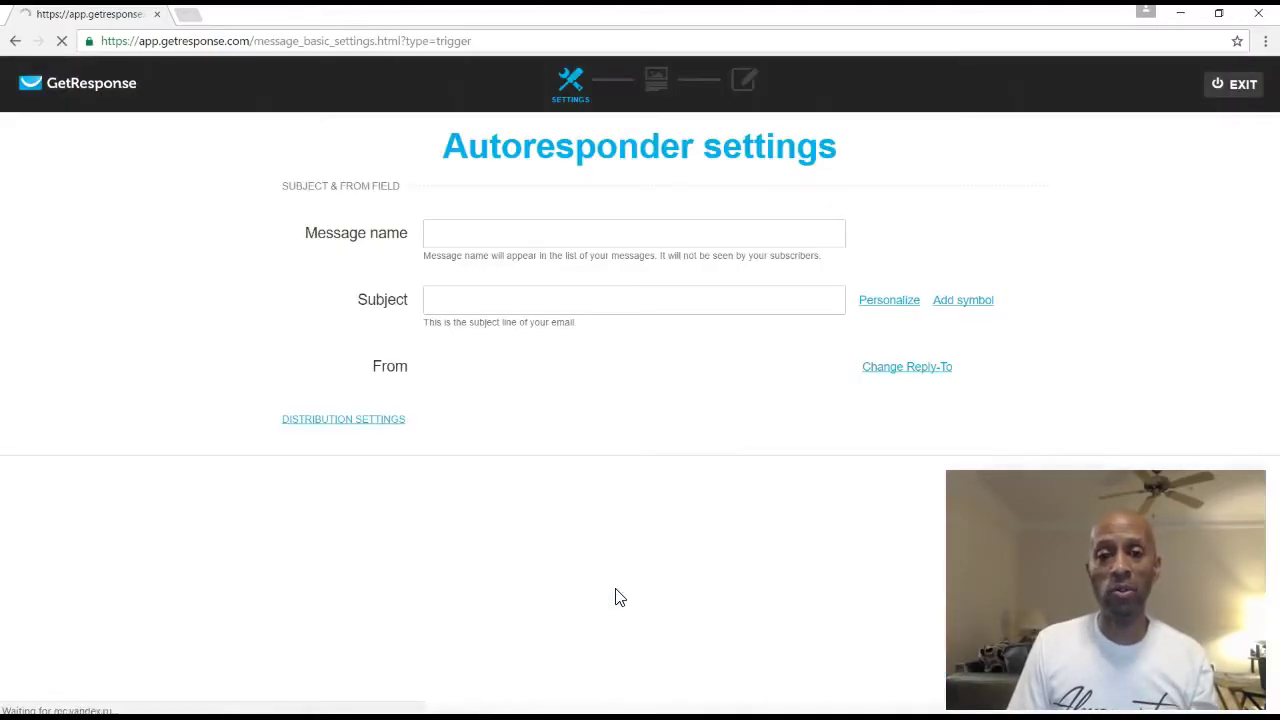
Set the autoresponder's message name to "First Test Email".
left_click(473, 231)
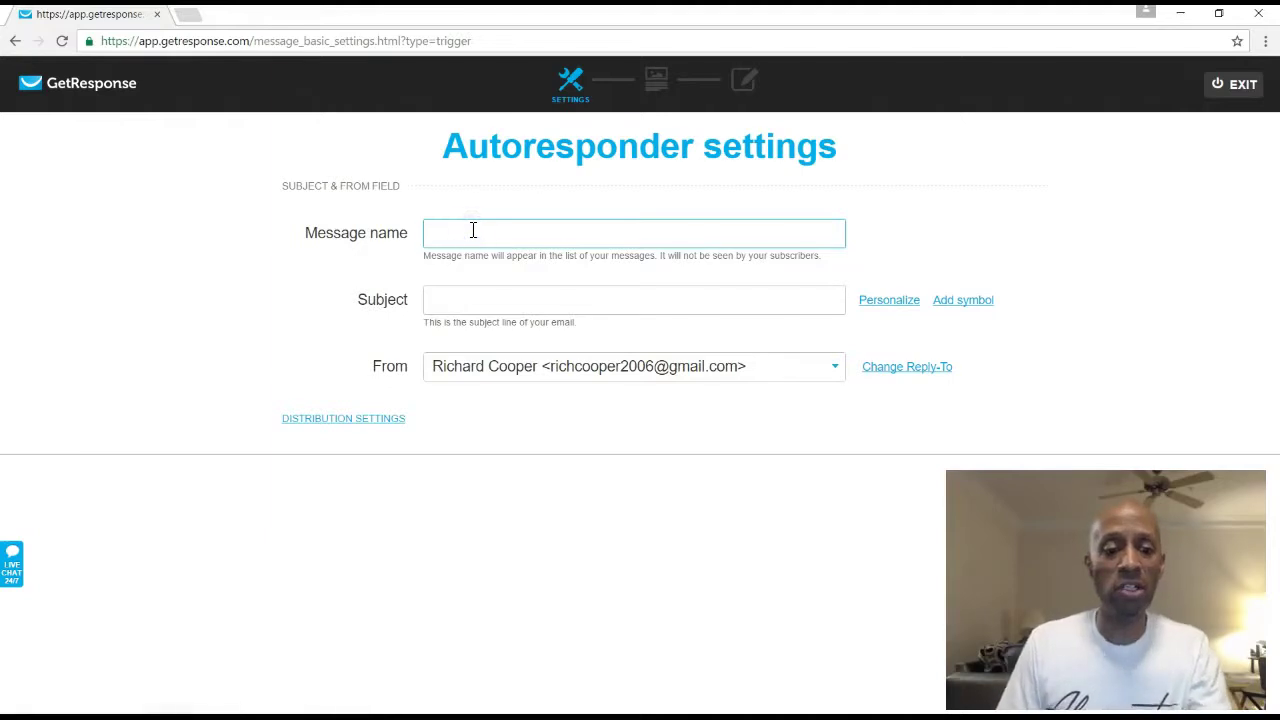
type("F")
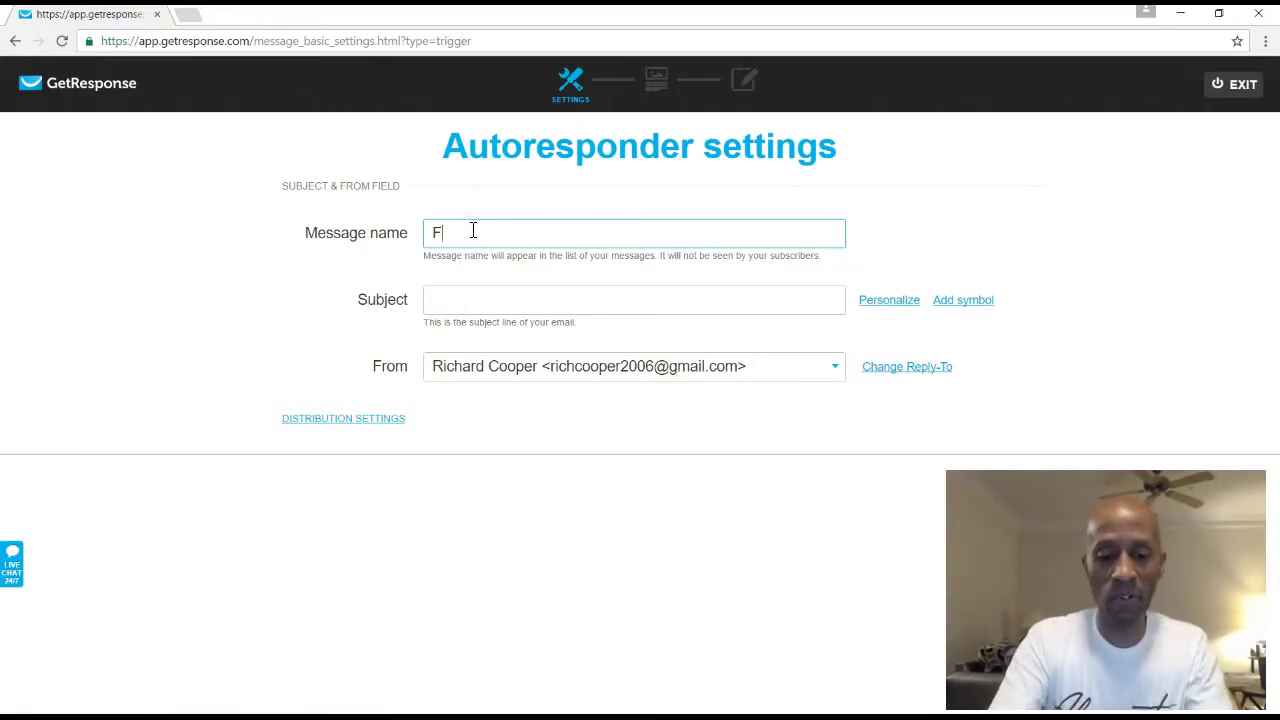
type("irst Test ")
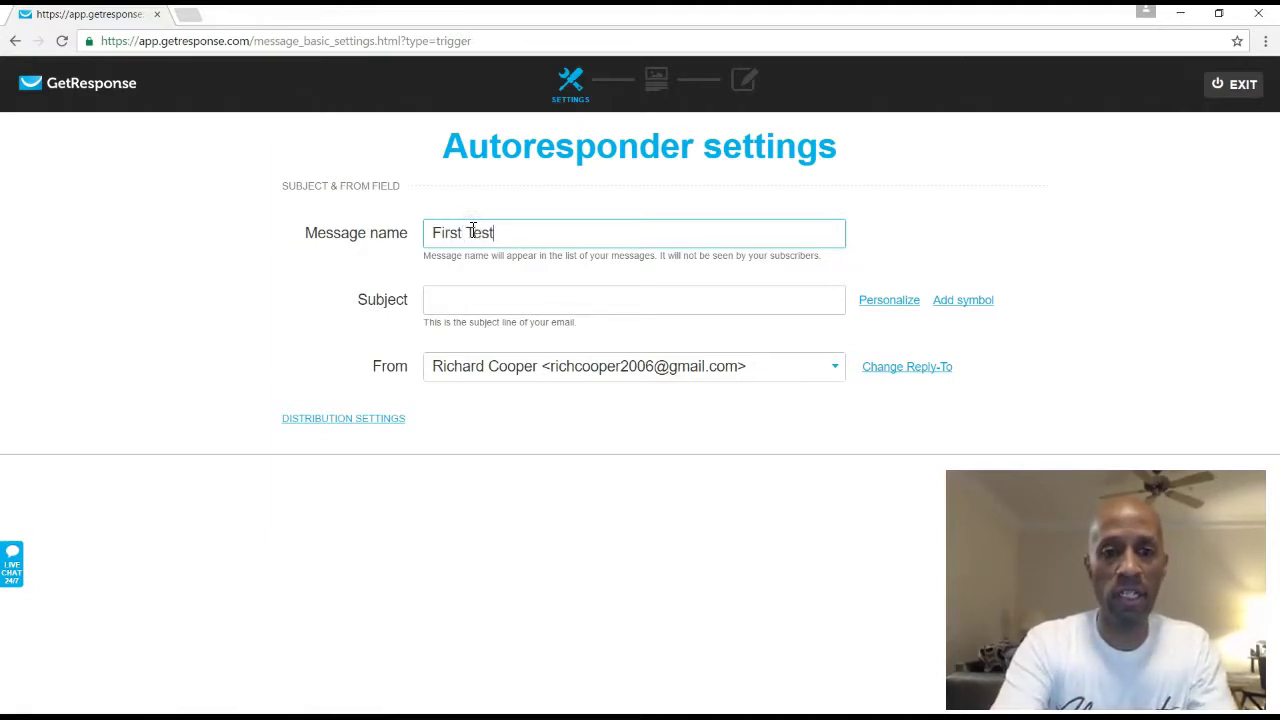
type("EMail")
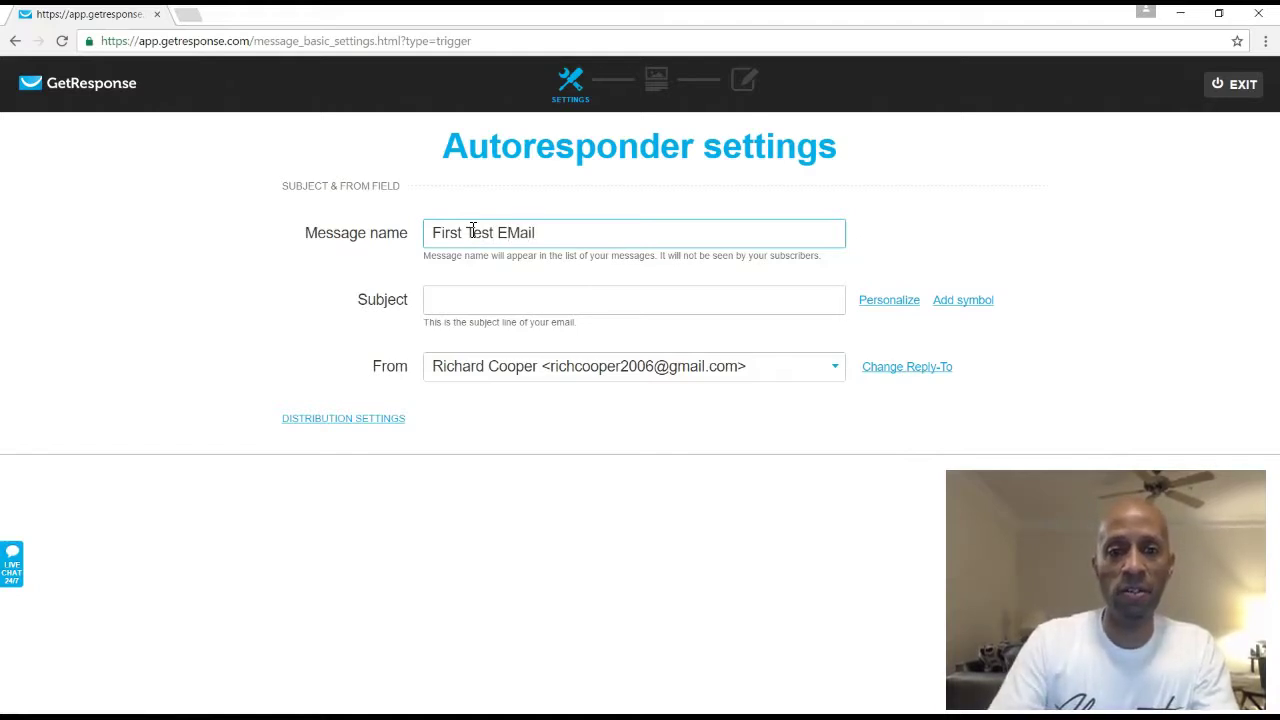
type("m")
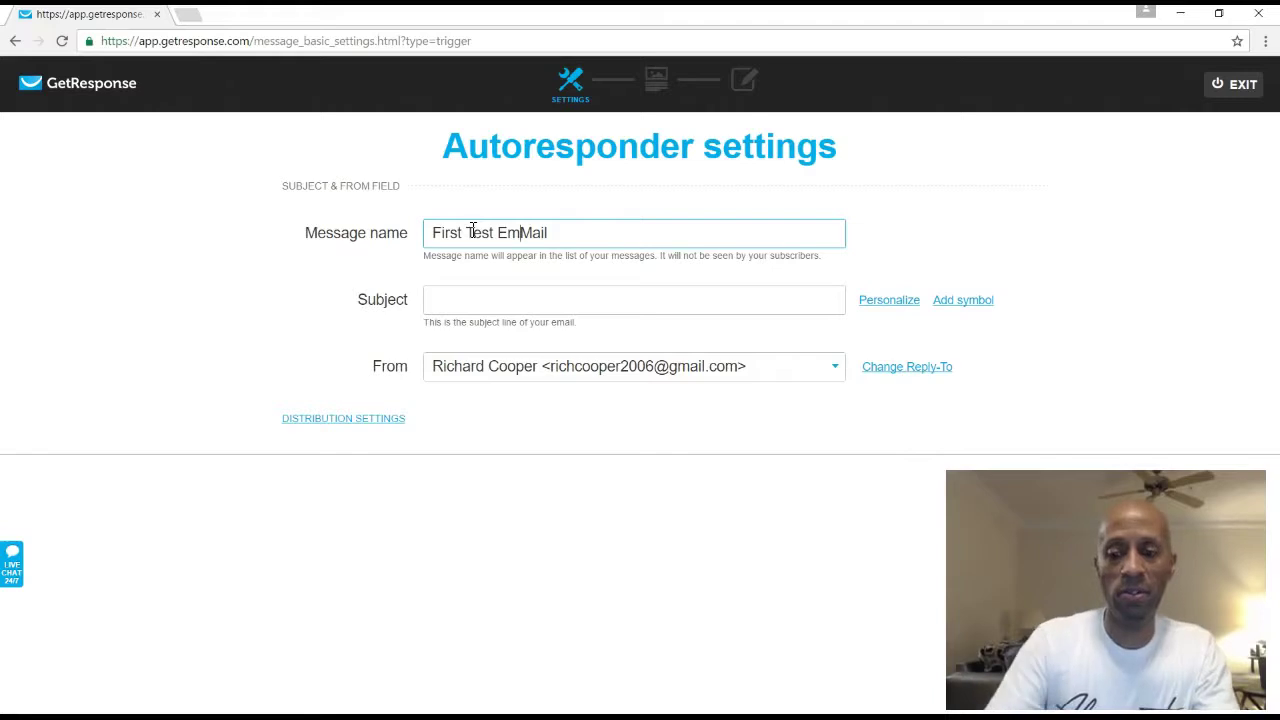
key("Delete")
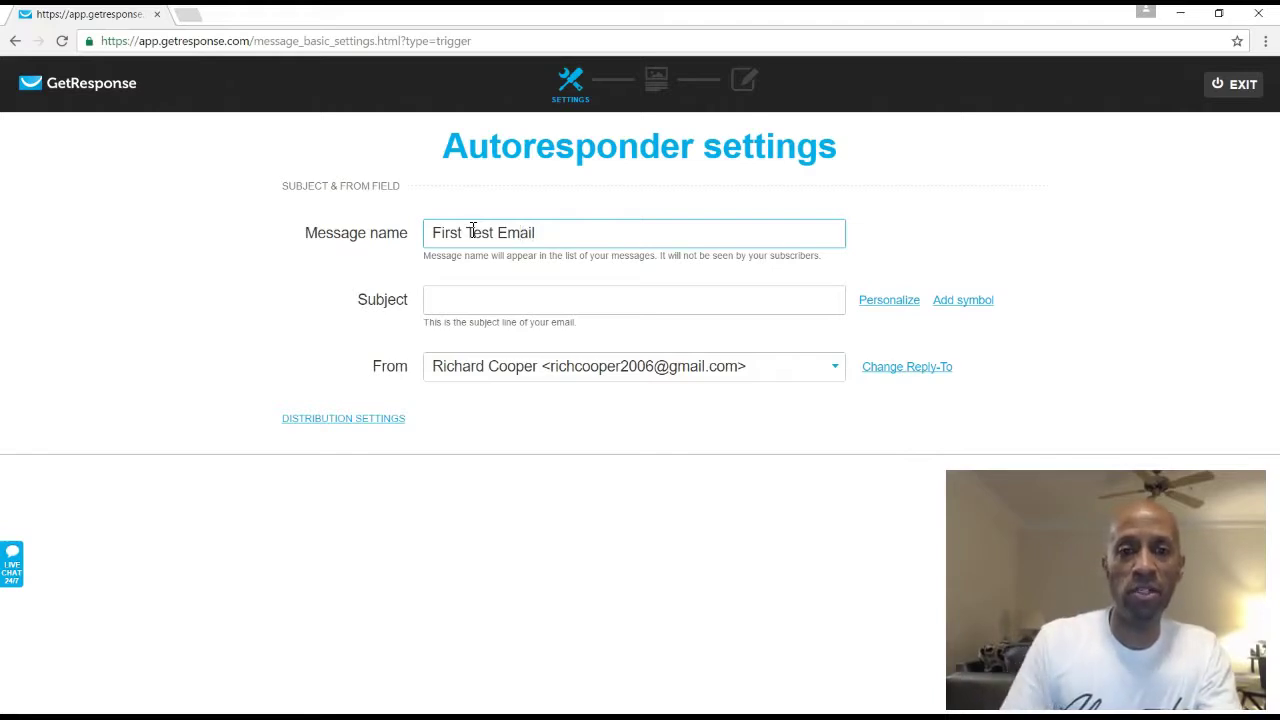
Enter "Thanks for joining us!" as the email's subject line.
left_click(497, 301)
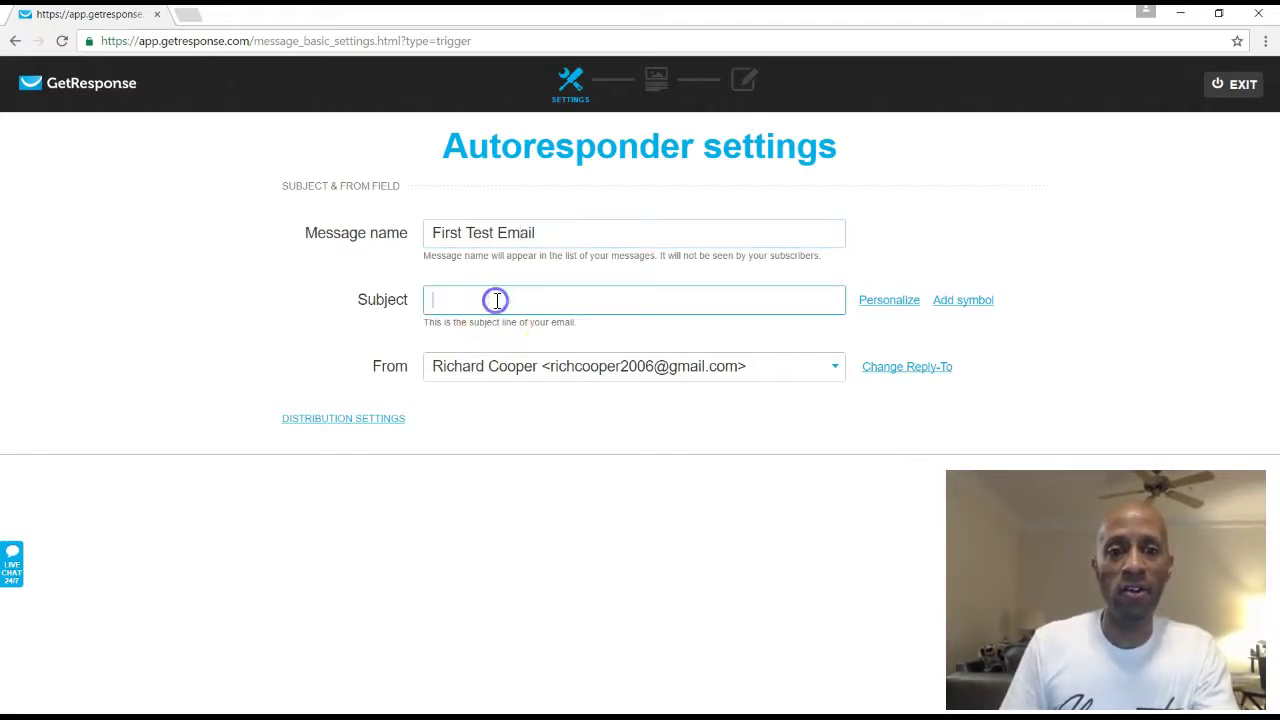
type("Thanks")
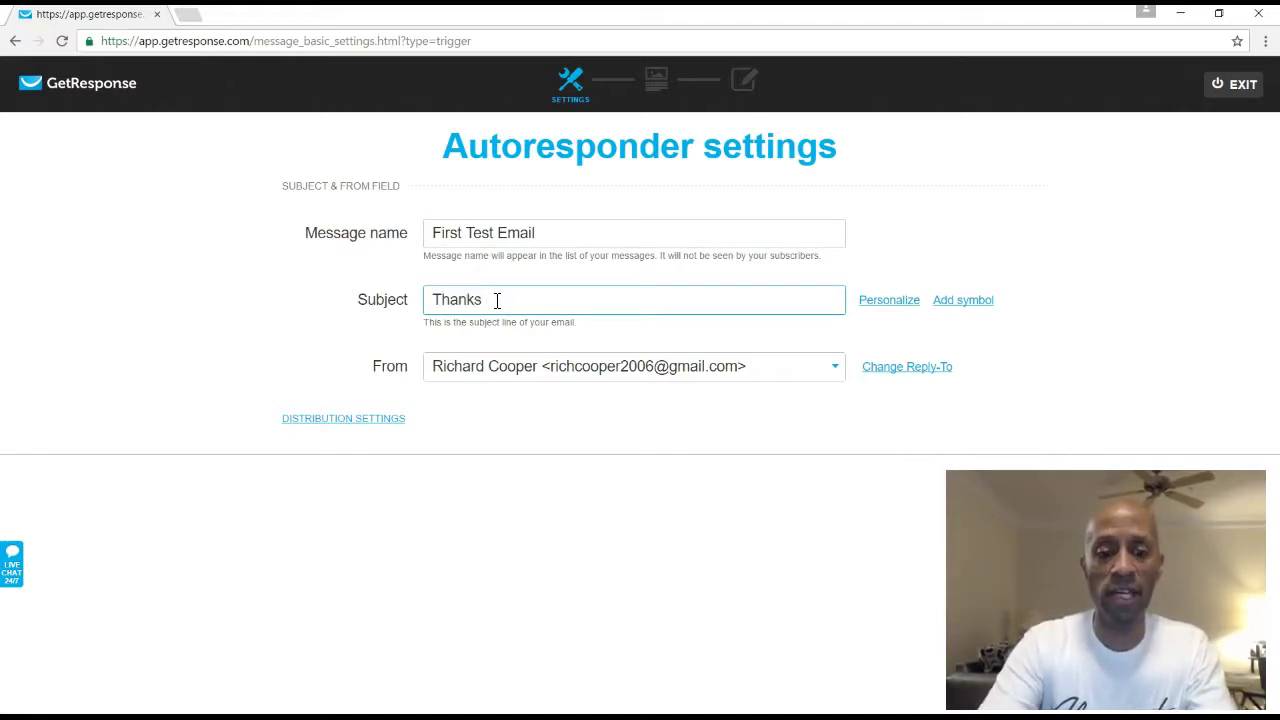
type(" for")
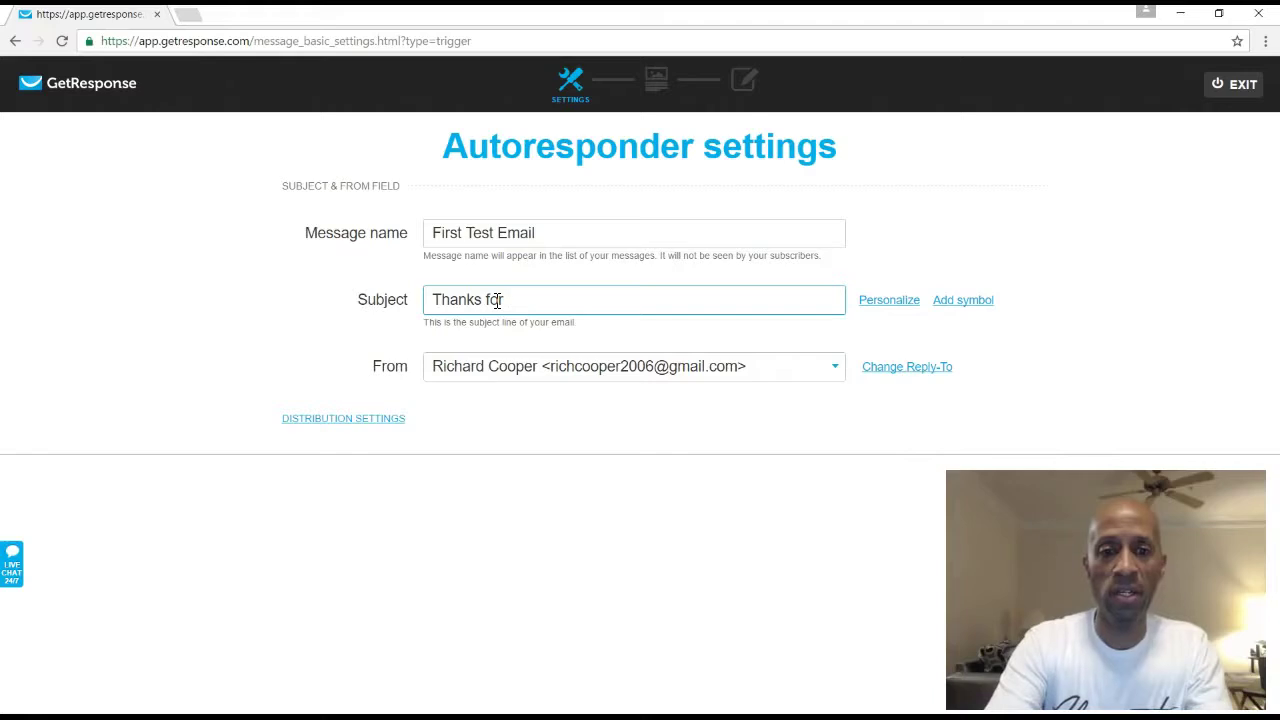
type(" joinni")
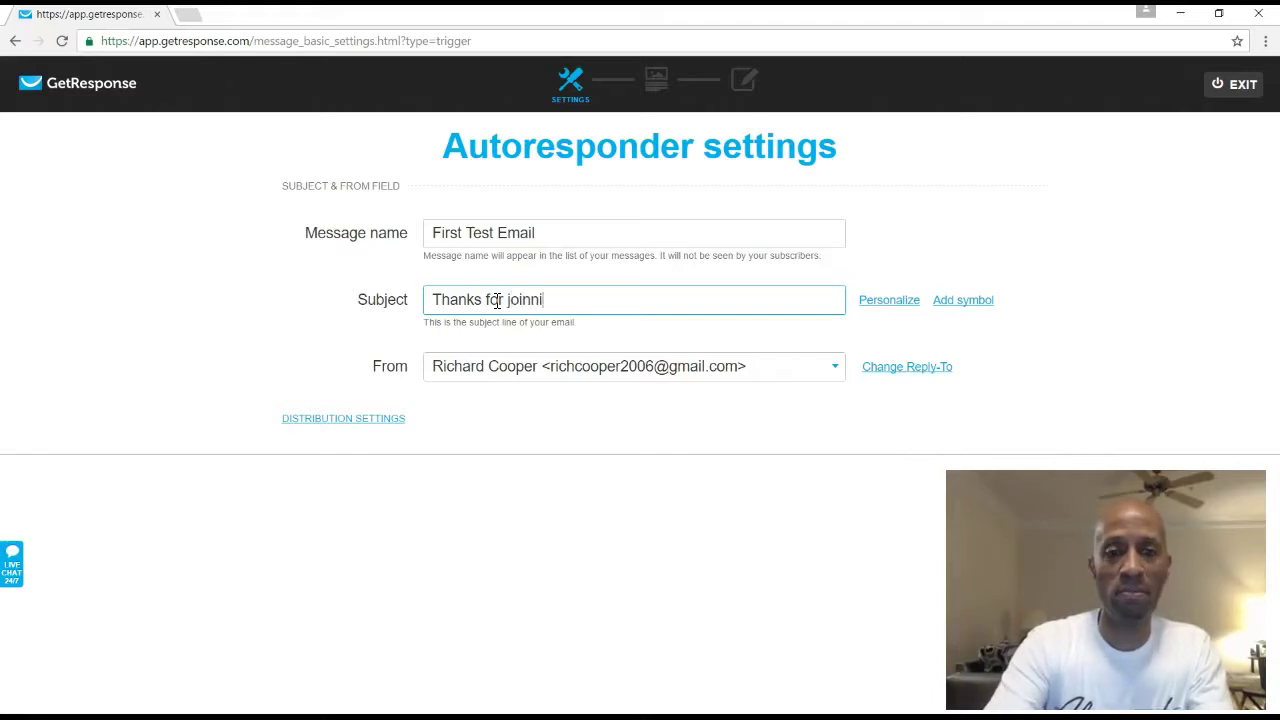
type("ng us")
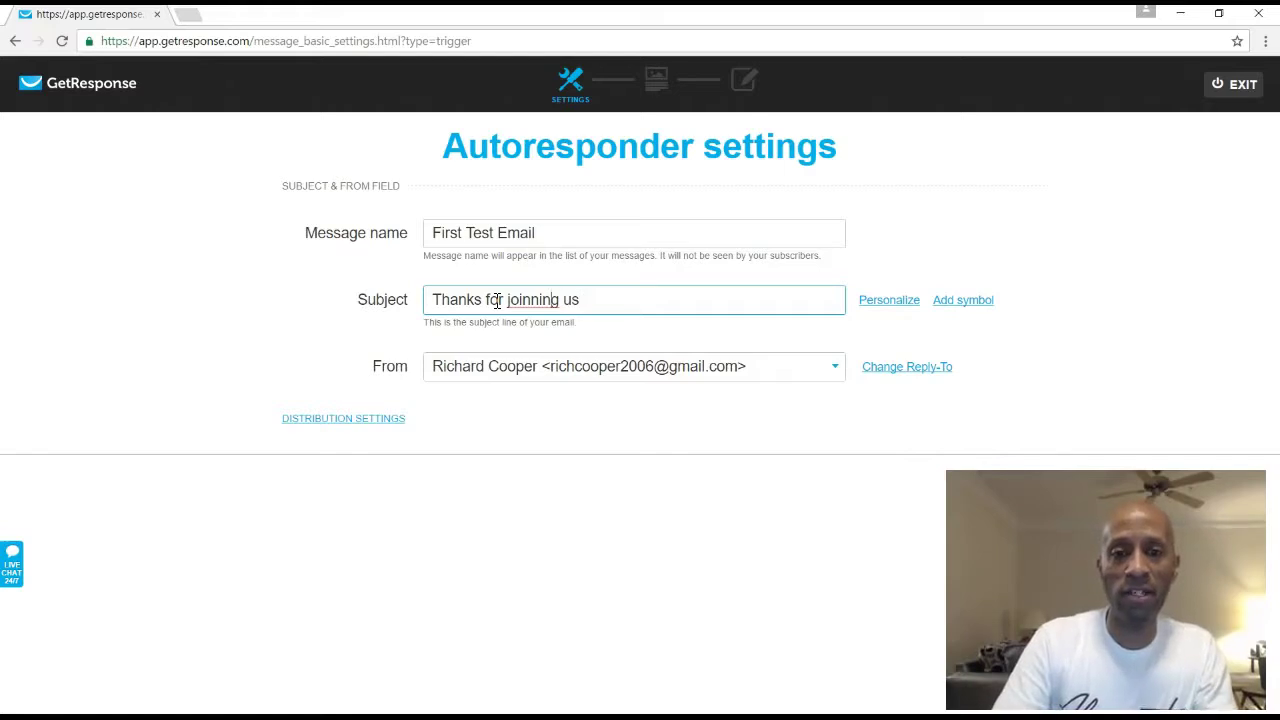
key("Delete")
key("Delete")
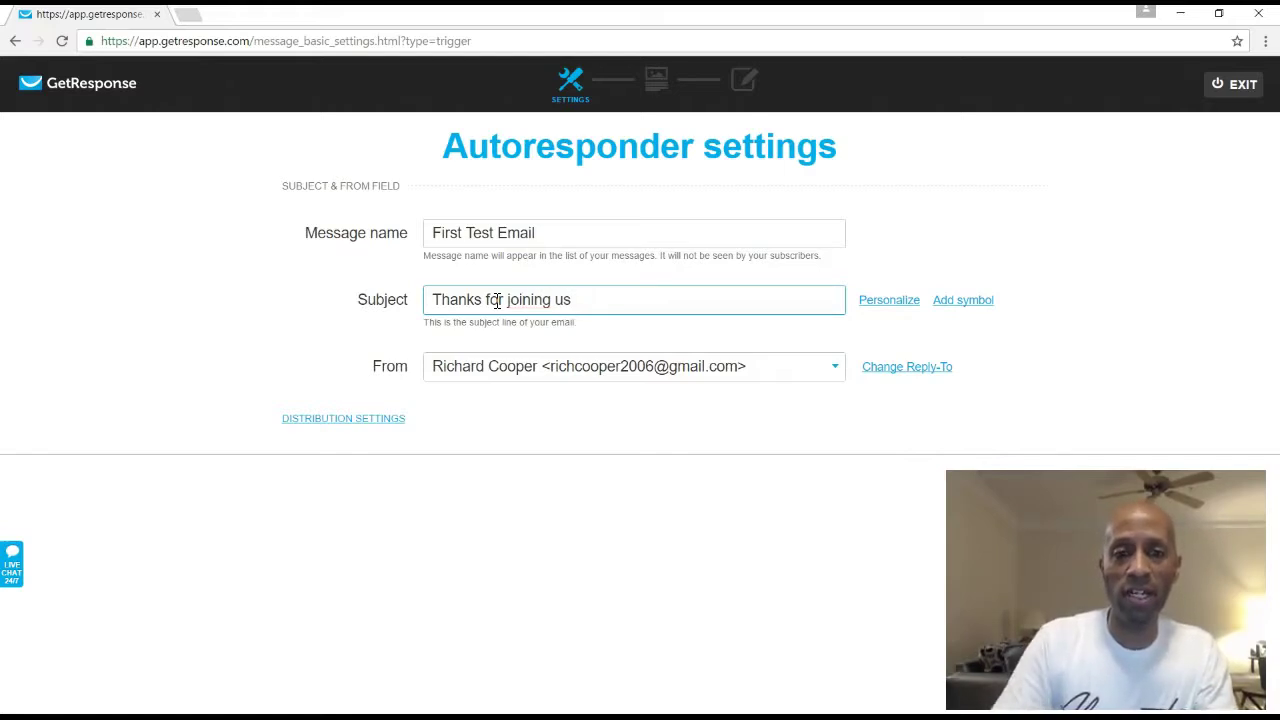
left_click(591, 303)
type("!")
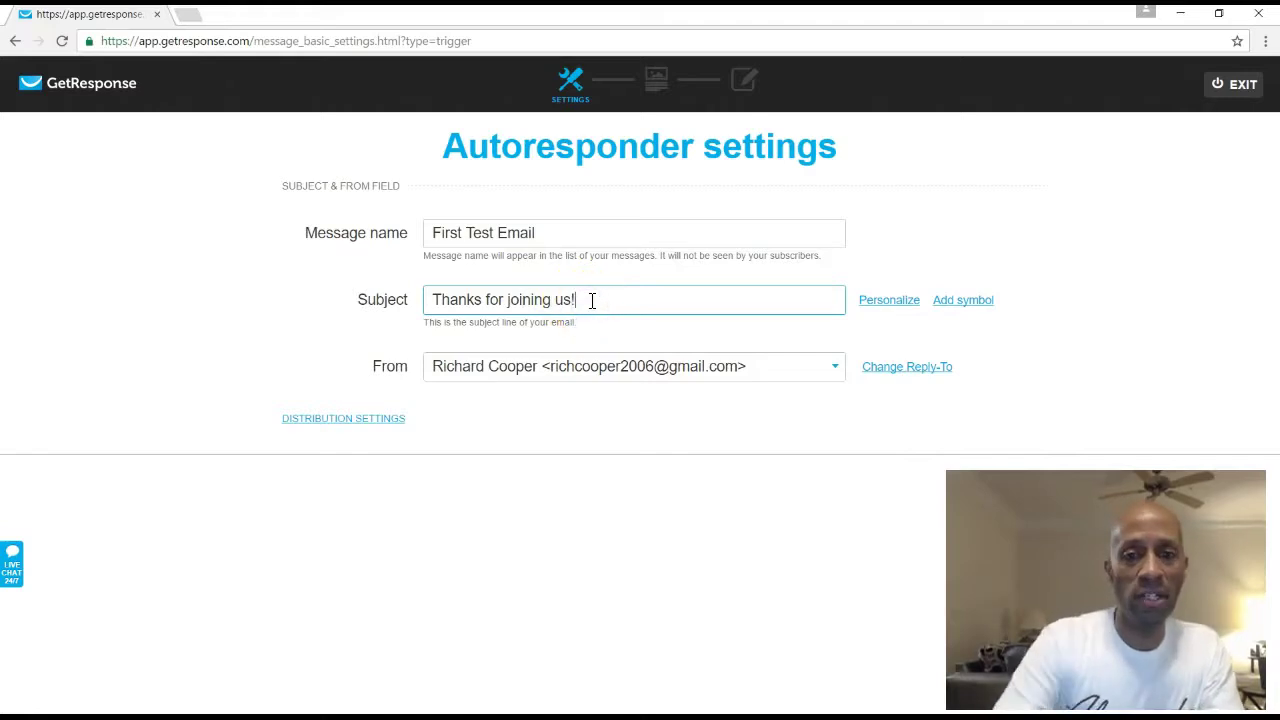
Insert the [[firstname]] personalization field before the subject's exclamation mark and continue to the template selection.
left_click(596, 296)
left_click(893, 302)
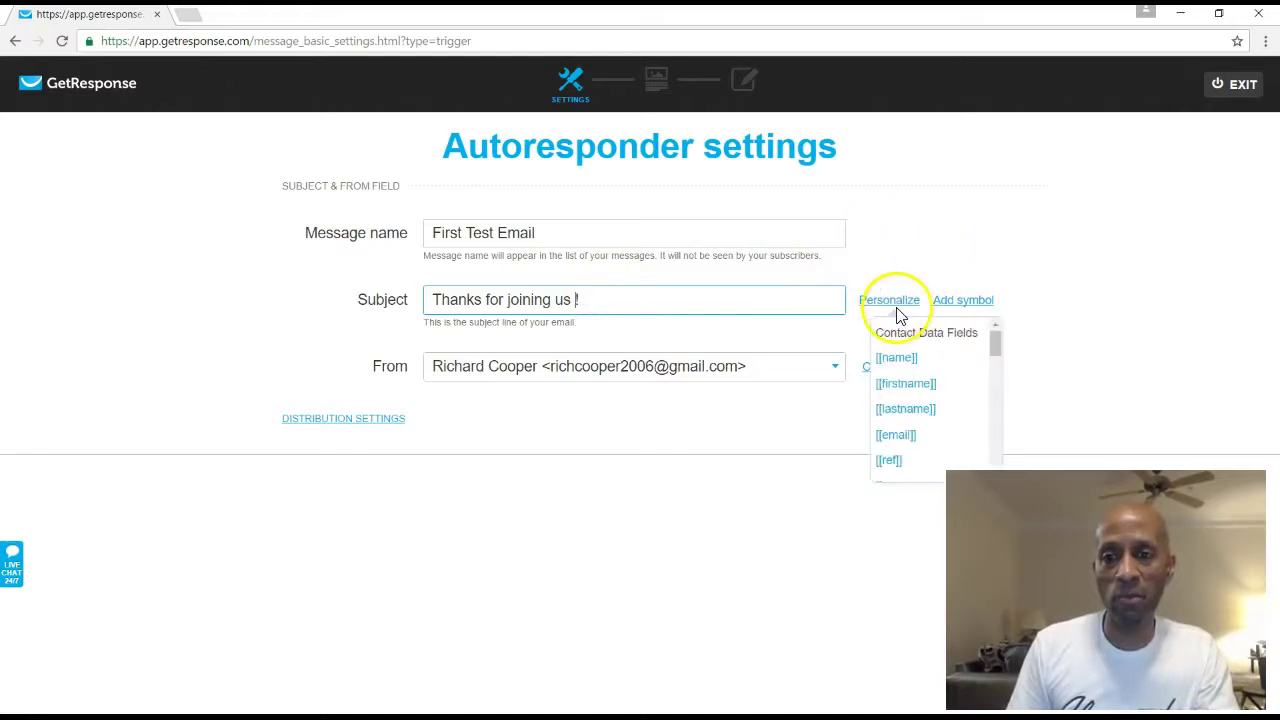
left_click(924, 384)
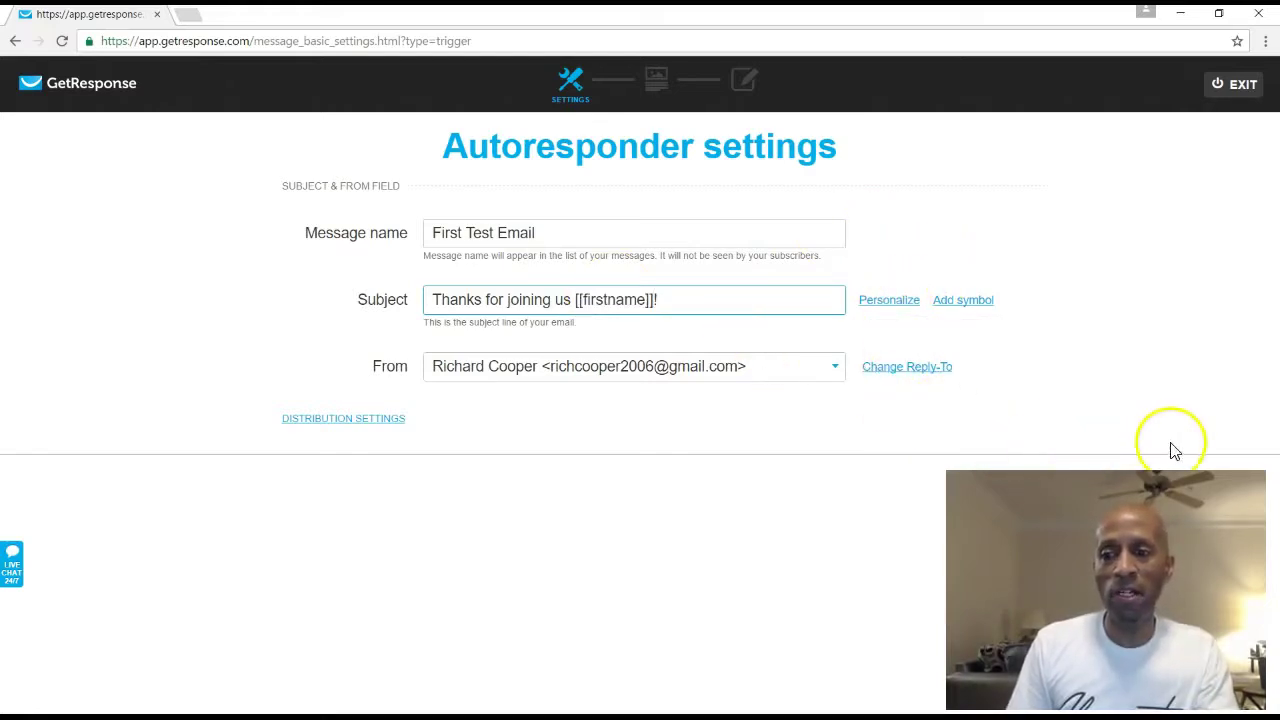
left_click(1154, 502)
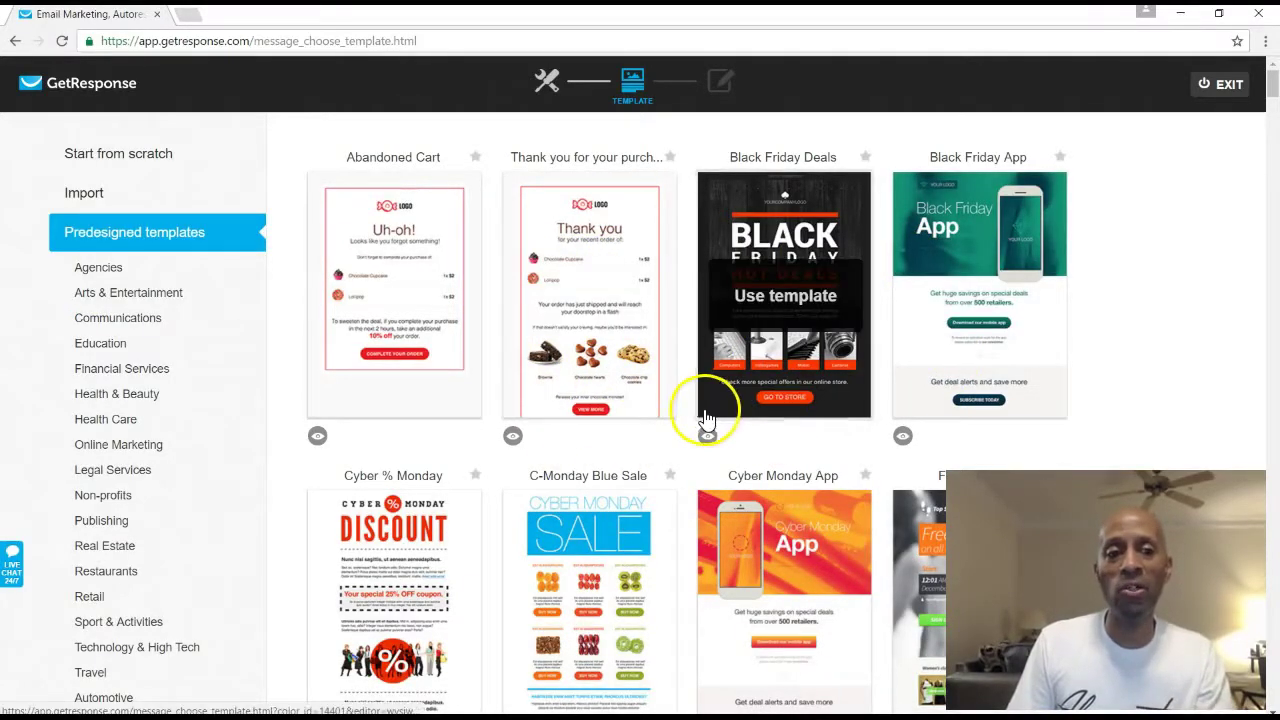
Browse the predesigned templates, switch to the start-from-scratch layouts and use the Blank template for the email.
scroll(129, 386, "down", 6)
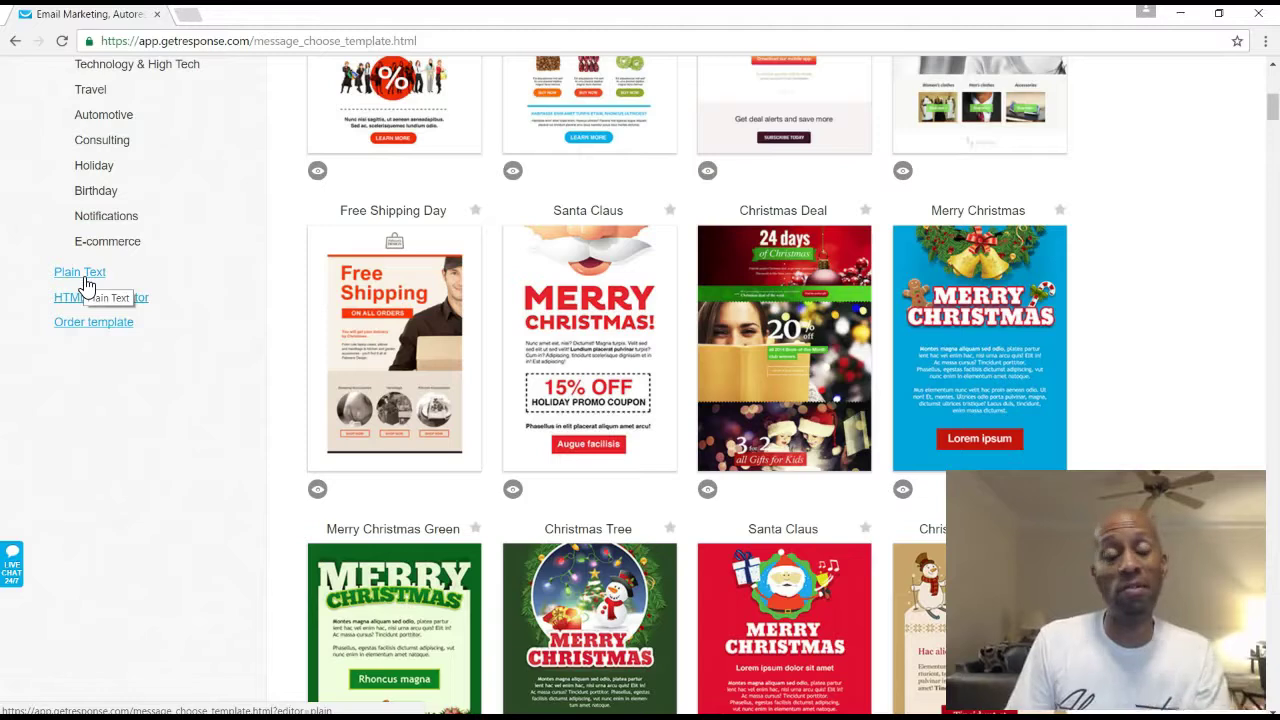
scroll(87, 285, "up", 1)
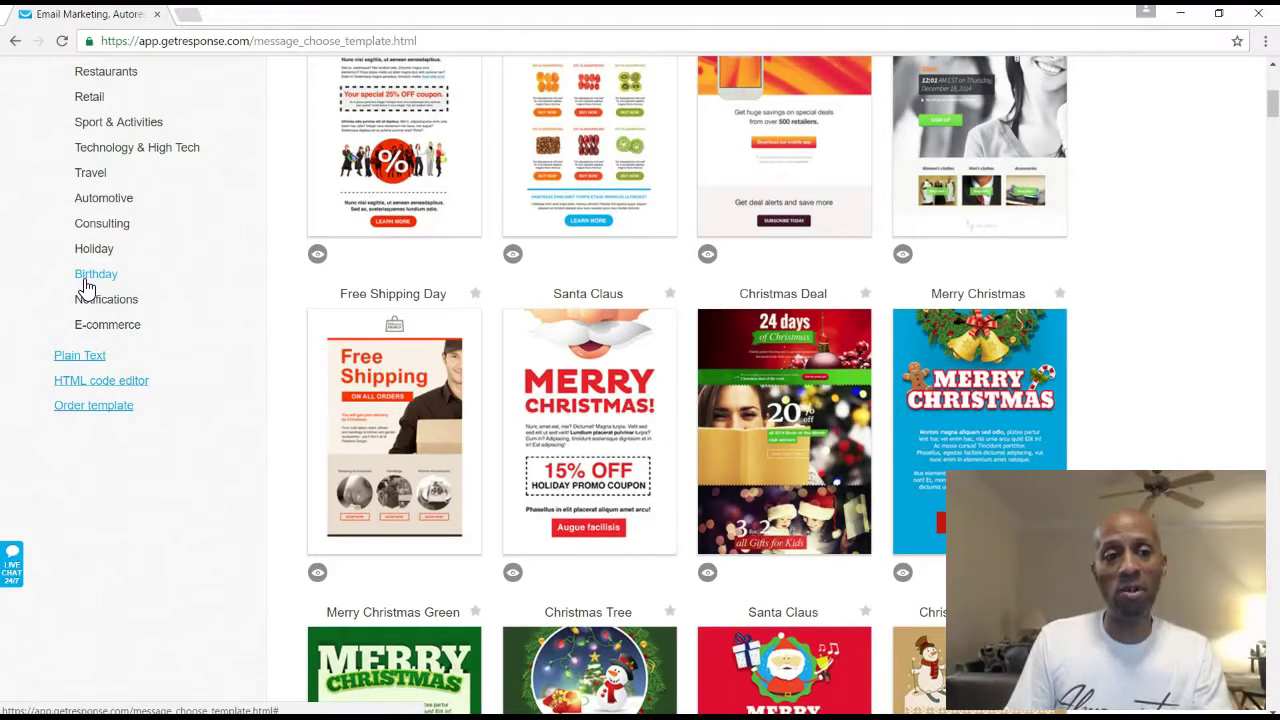
scroll(86, 288, "up", 5)
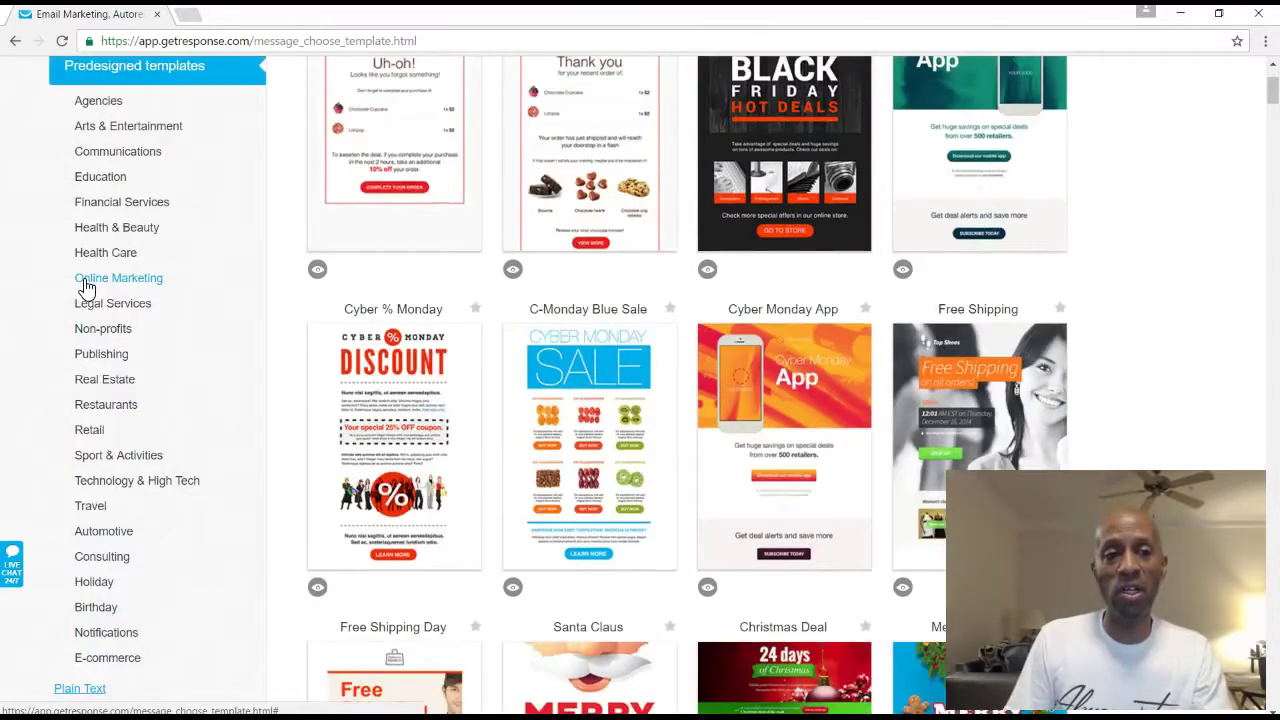
left_click(117, 191)
left_click(108, 158)
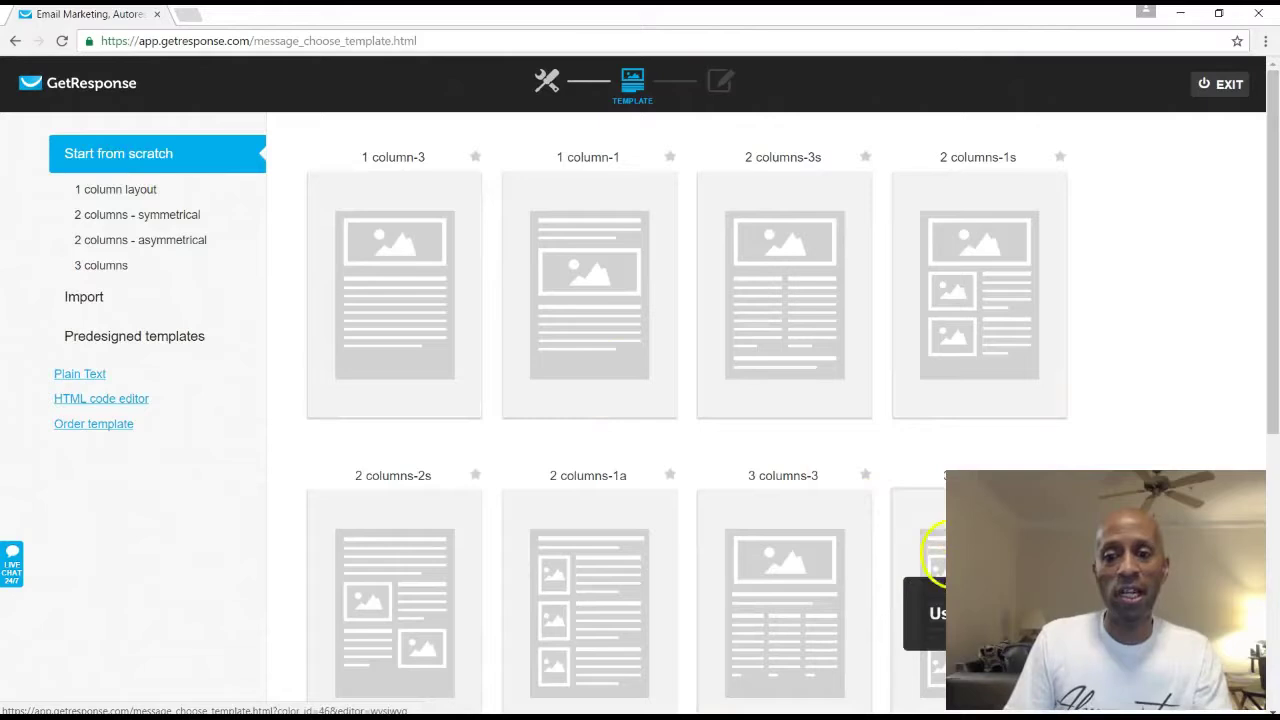
scroll(928, 553, "down", 4)
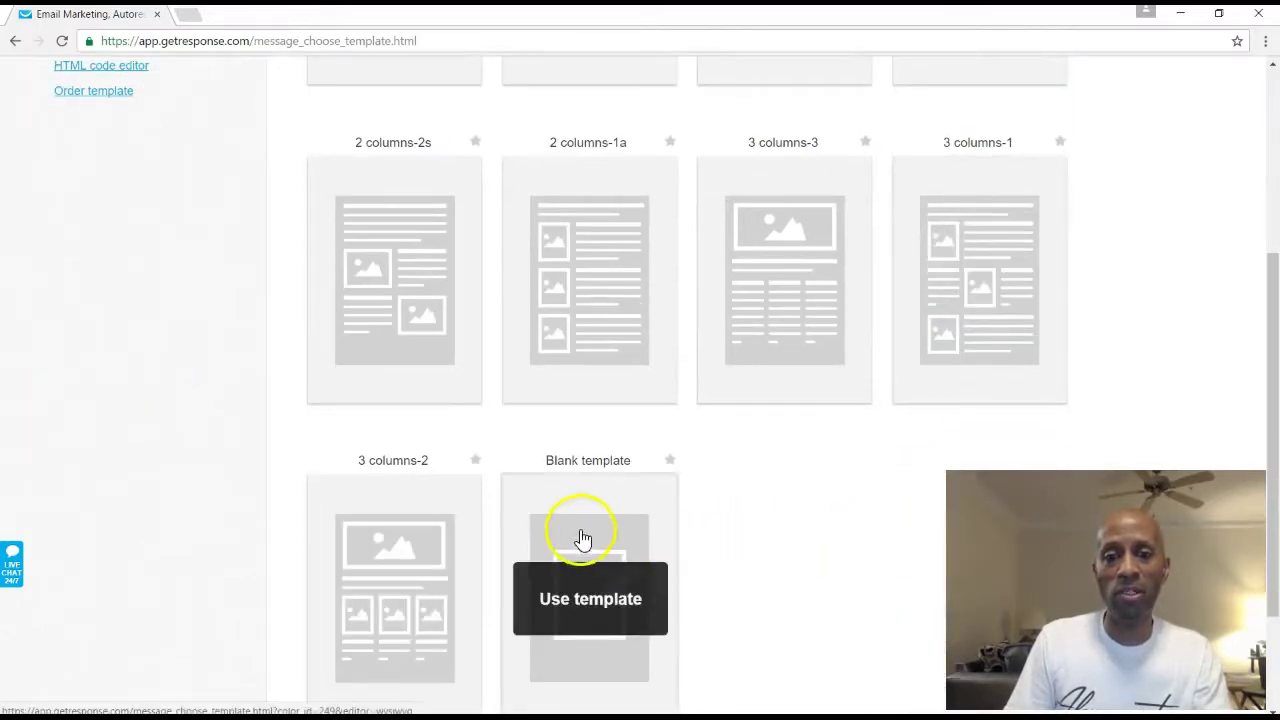
mouse_move(545, 386)
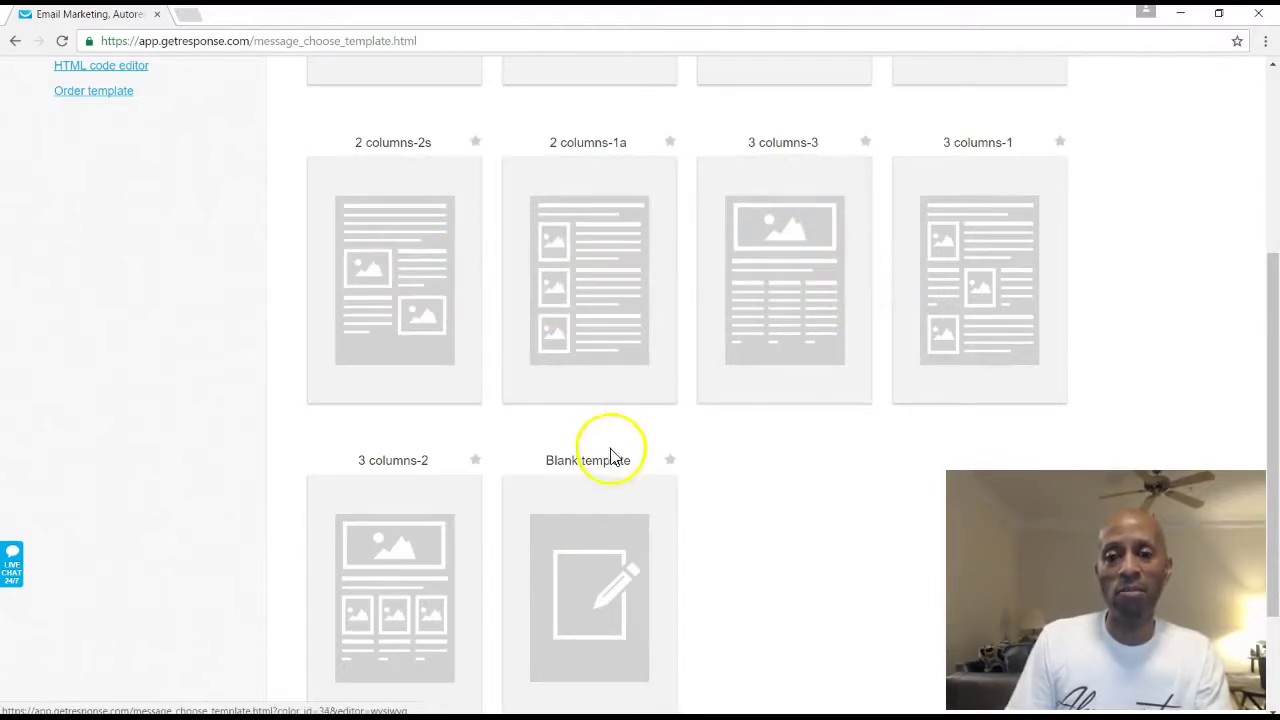
left_click(594, 541)
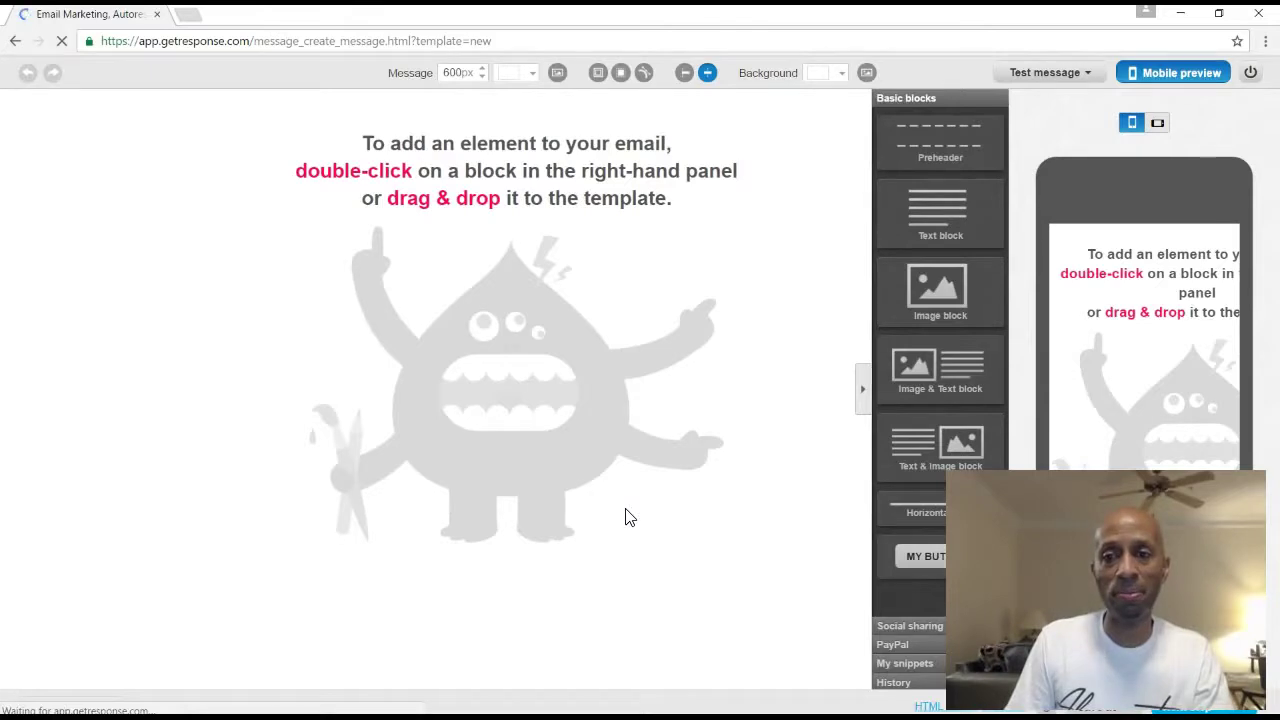
Add a text block and replace its placeholder heading and body with "Some fancy test email from blah blah blah!", "Signed," and the sender's initials.
left_click(950, 225)
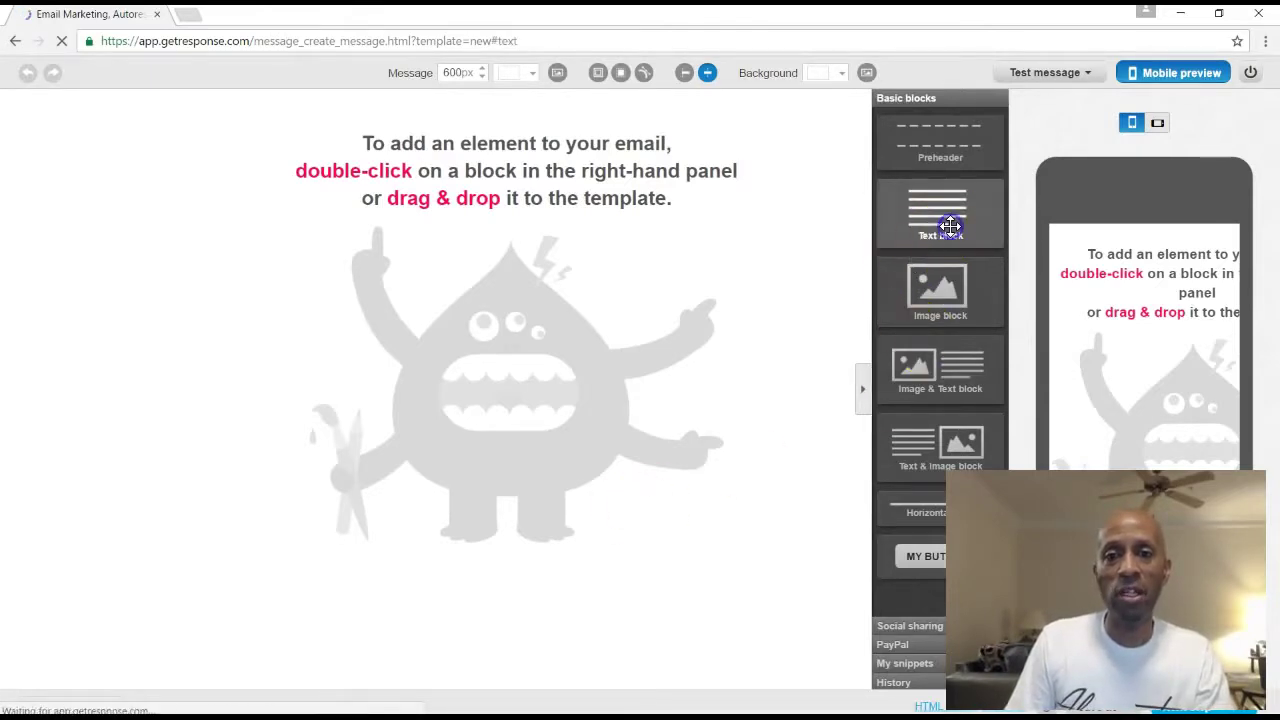
double_click(950, 227)
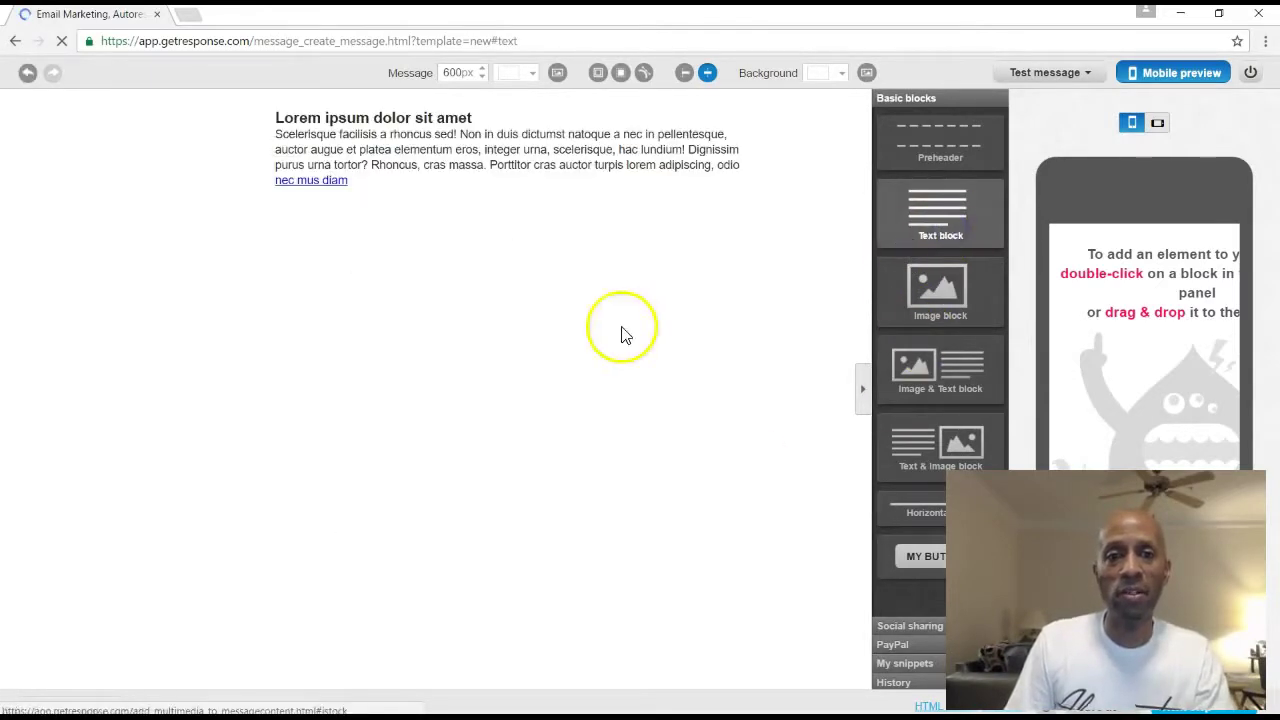
left_click(310, 145)
left_click(371, 176)
left_click_drag(371, 176, 266, 134)
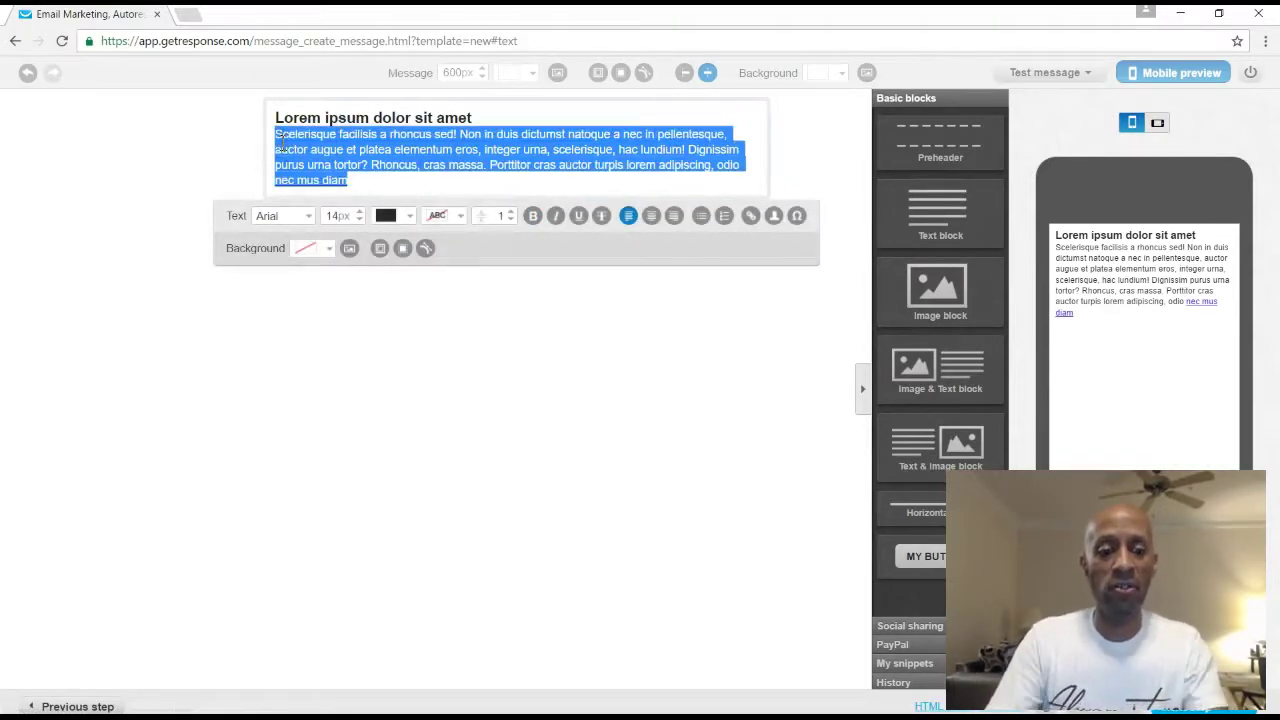
type("Some t")
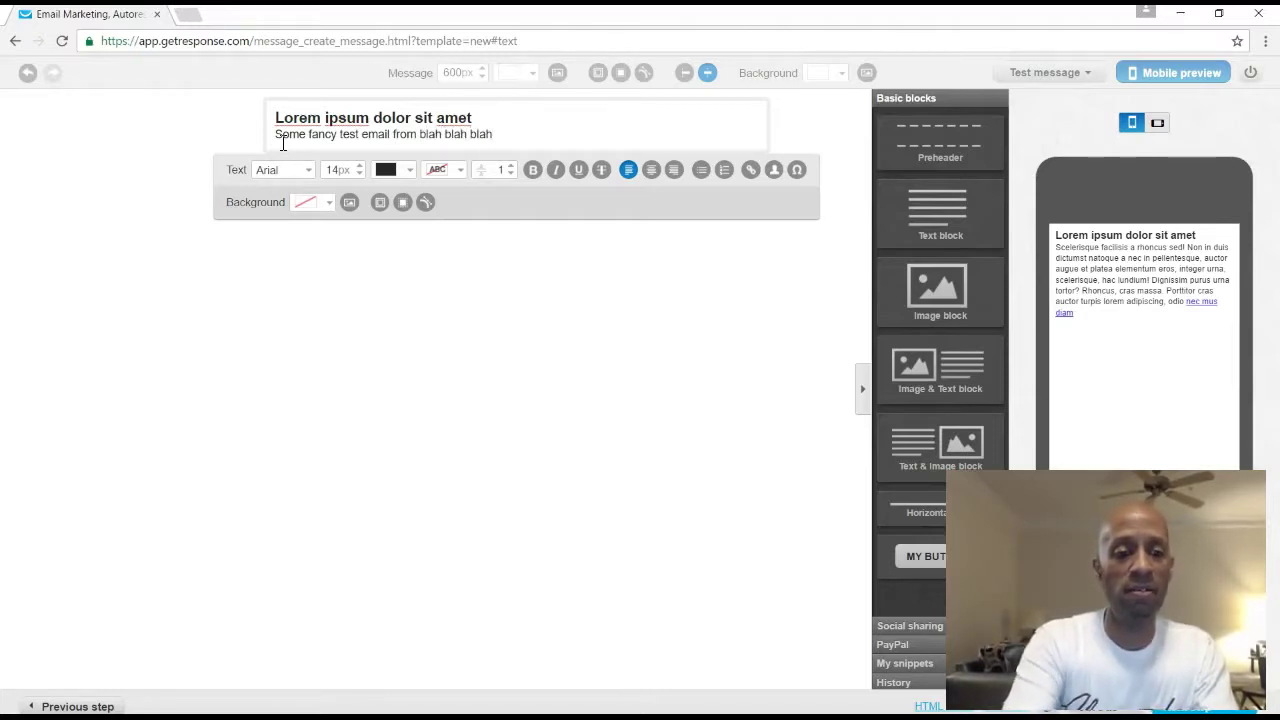
key("Return")
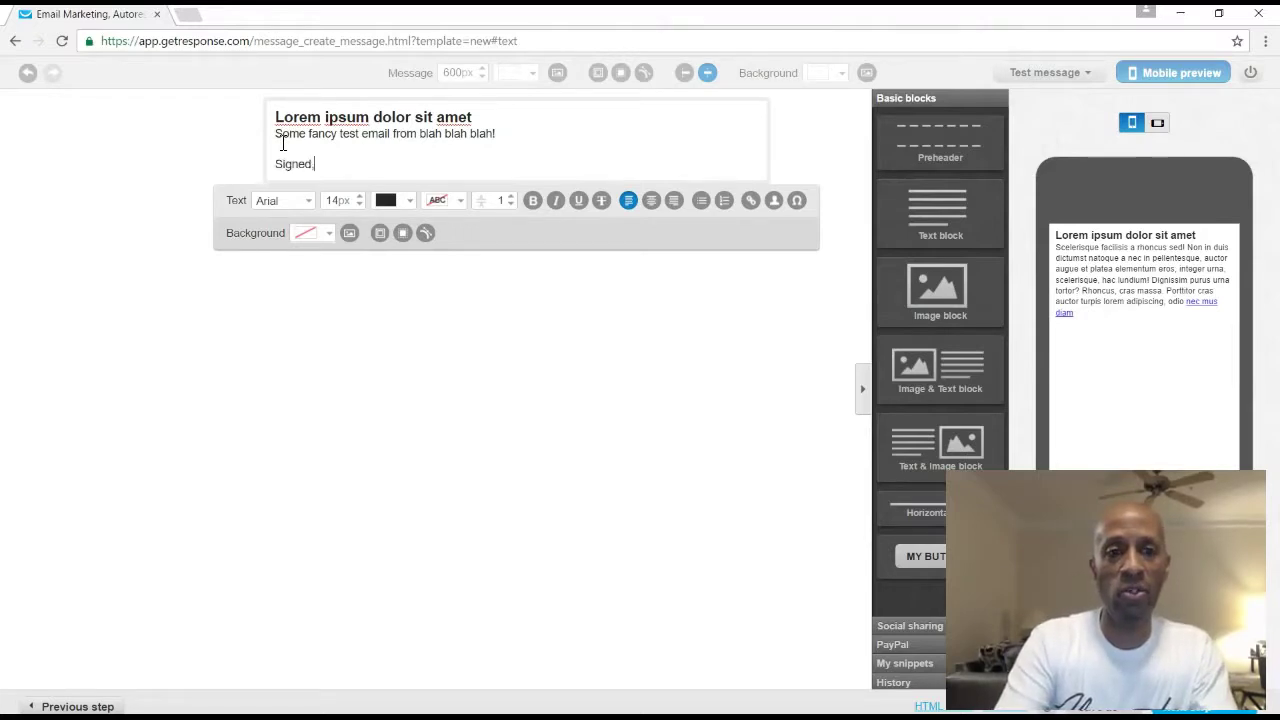
key("Return")
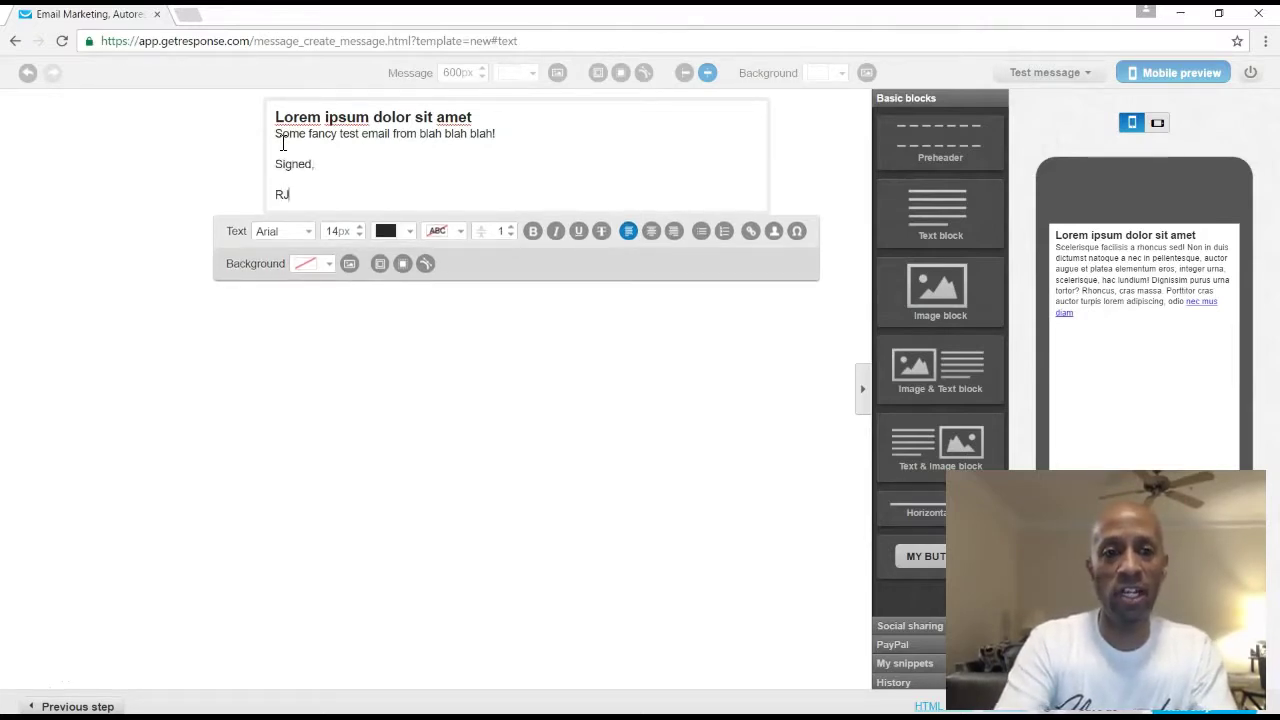
left_click_drag(474, 117, 274, 109)
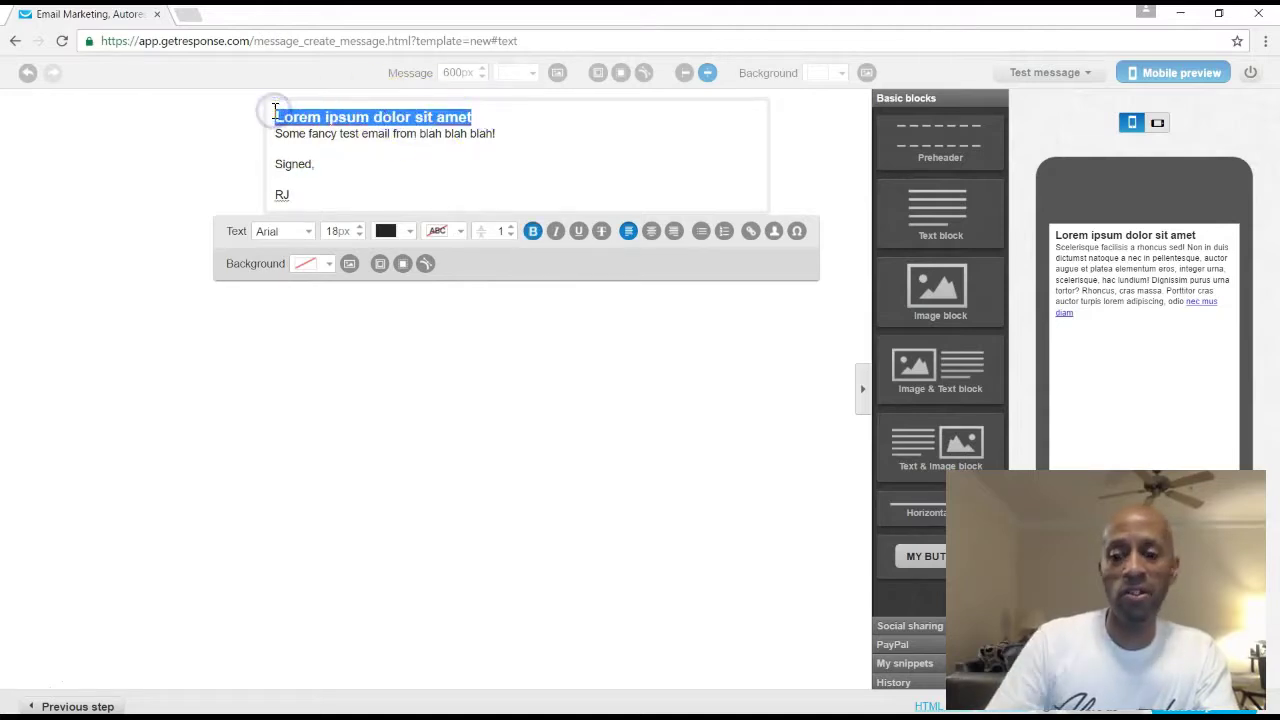
key("BackSpace")
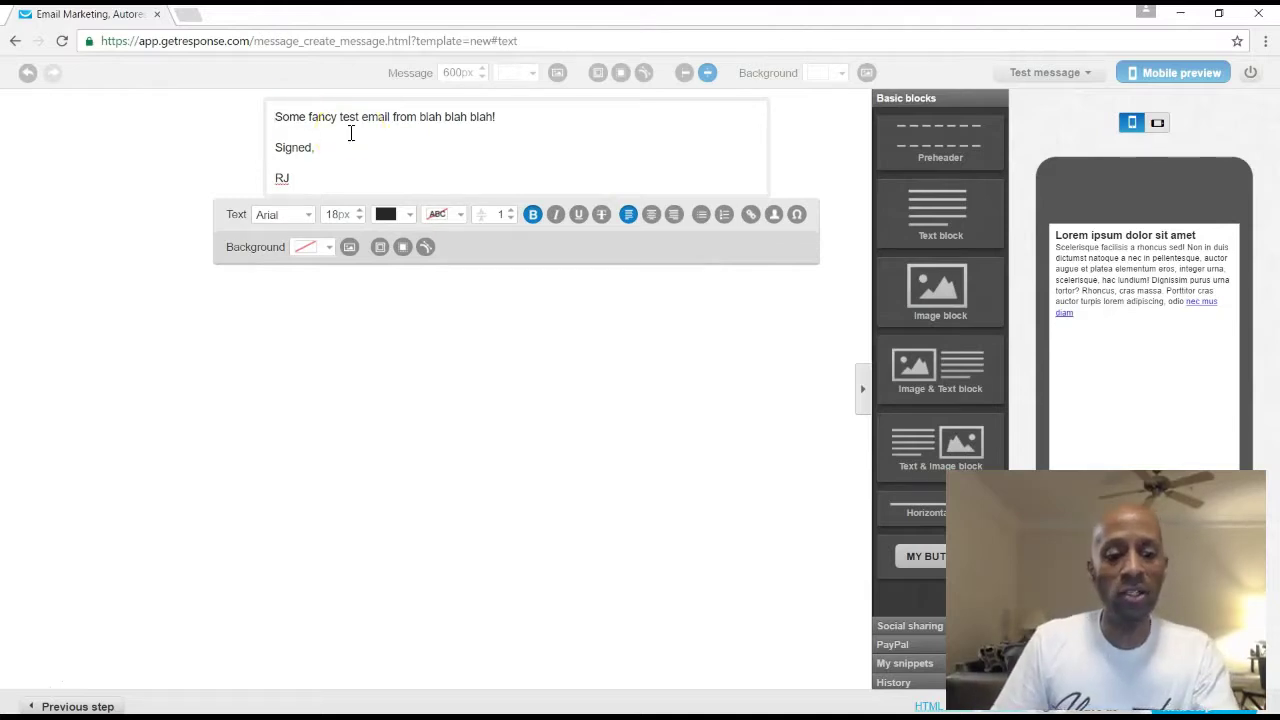
Check the available fonts and set all of the text block's content to a size of 14 px.
key("ctrl+a")
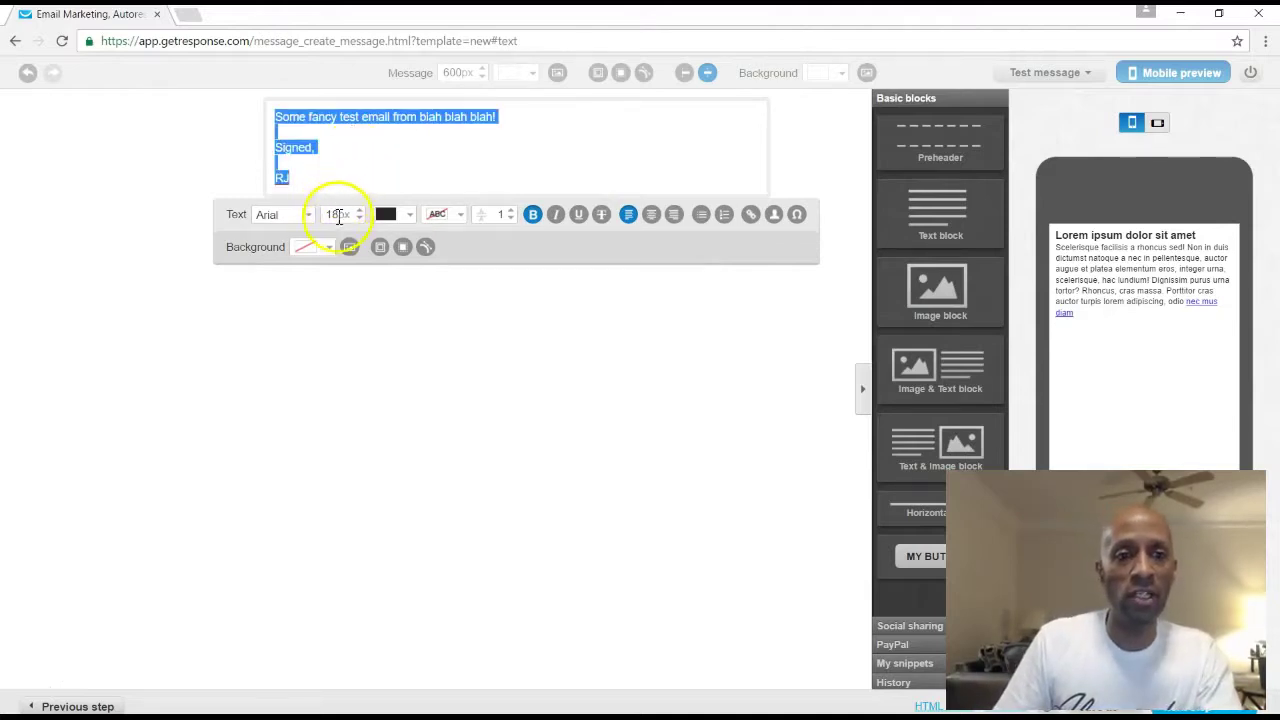
left_click(309, 220)
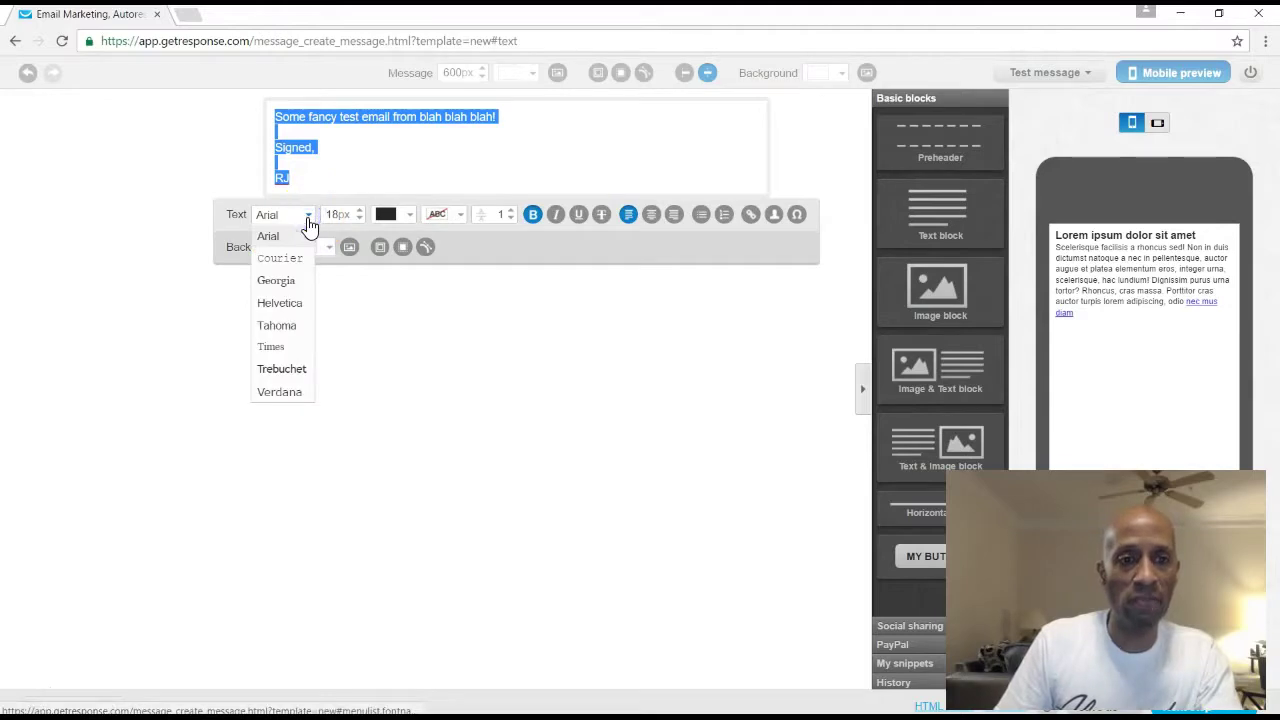
left_click(287, 216)
left_click(285, 214)
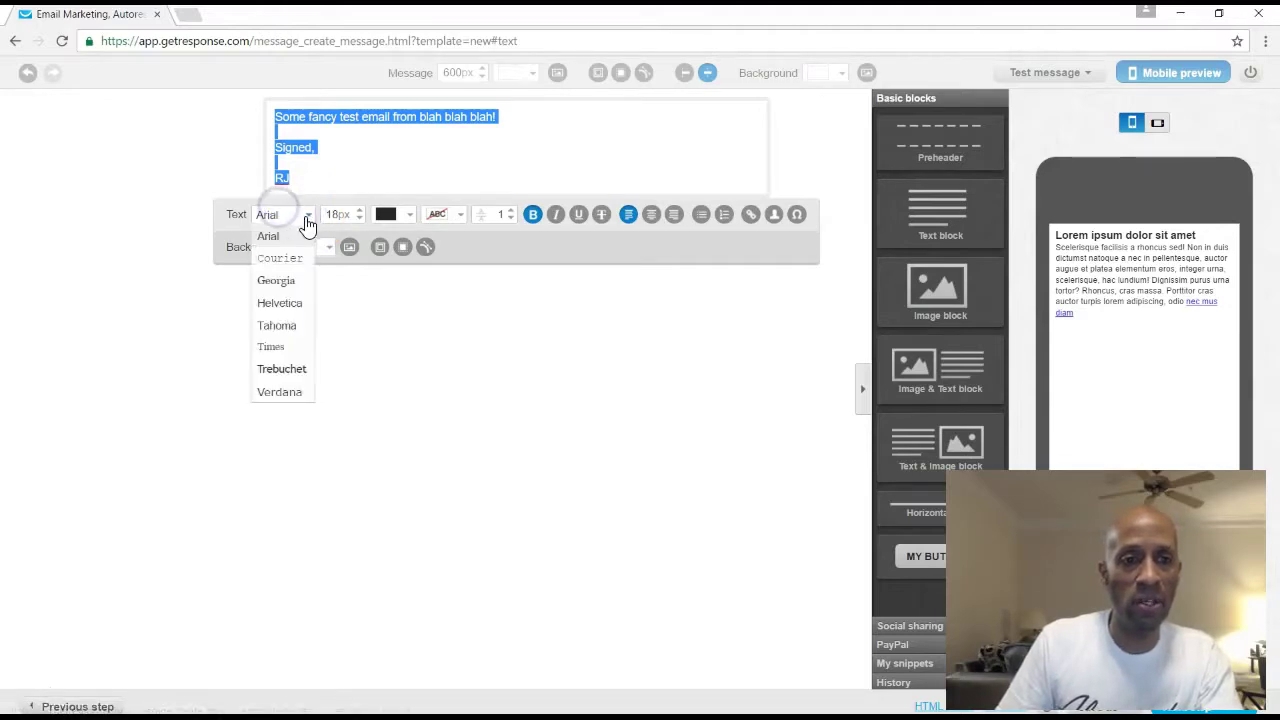
left_click(307, 218)
left_click(361, 219)
left_click(363, 220)
left_click(363, 220)
left_click(364, 222)
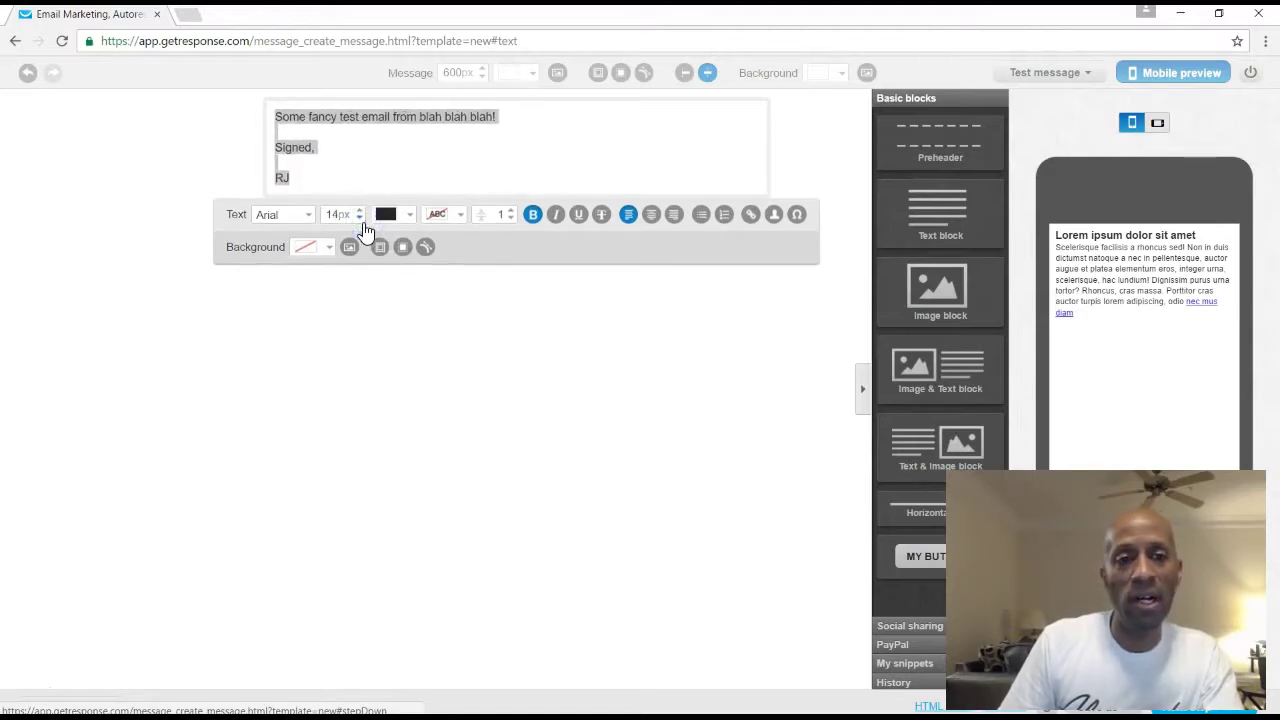
Try a 12 px size on the selected message text and set it back to 14 px.
left_click(364, 222)
left_click(364, 222)
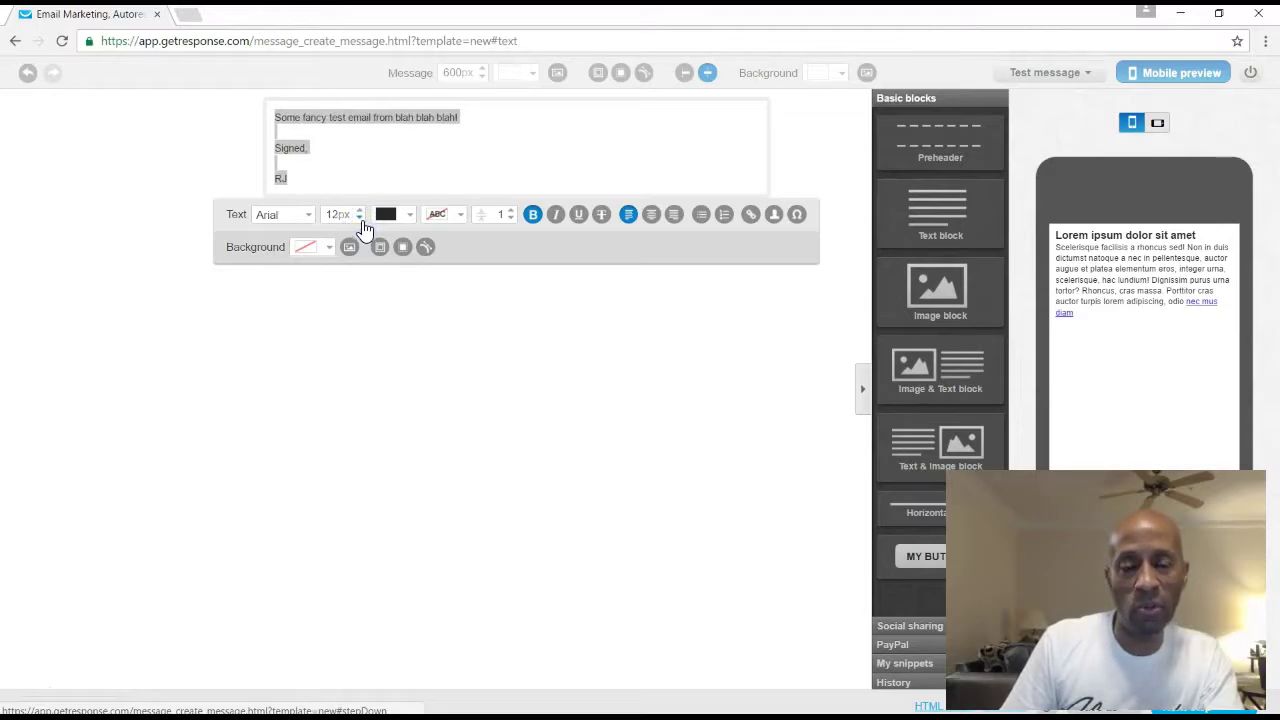
left_click(361, 216)
left_click(361, 216)
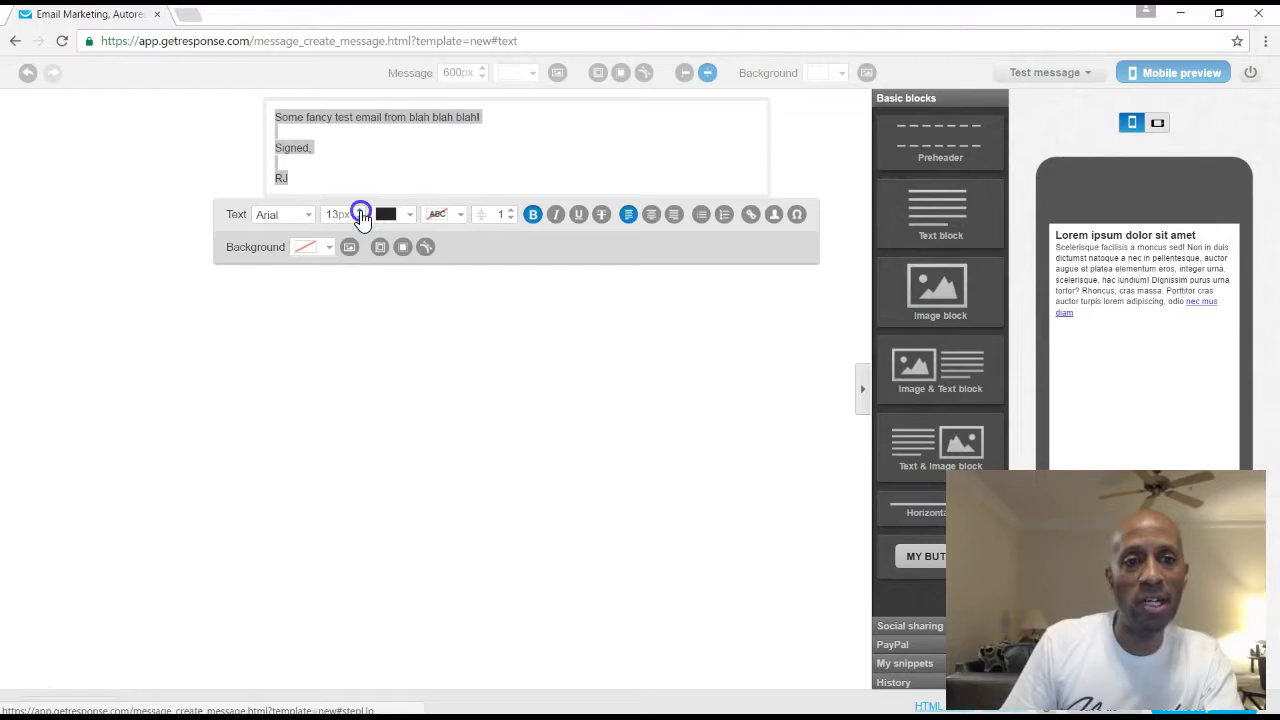
left_click(365, 152)
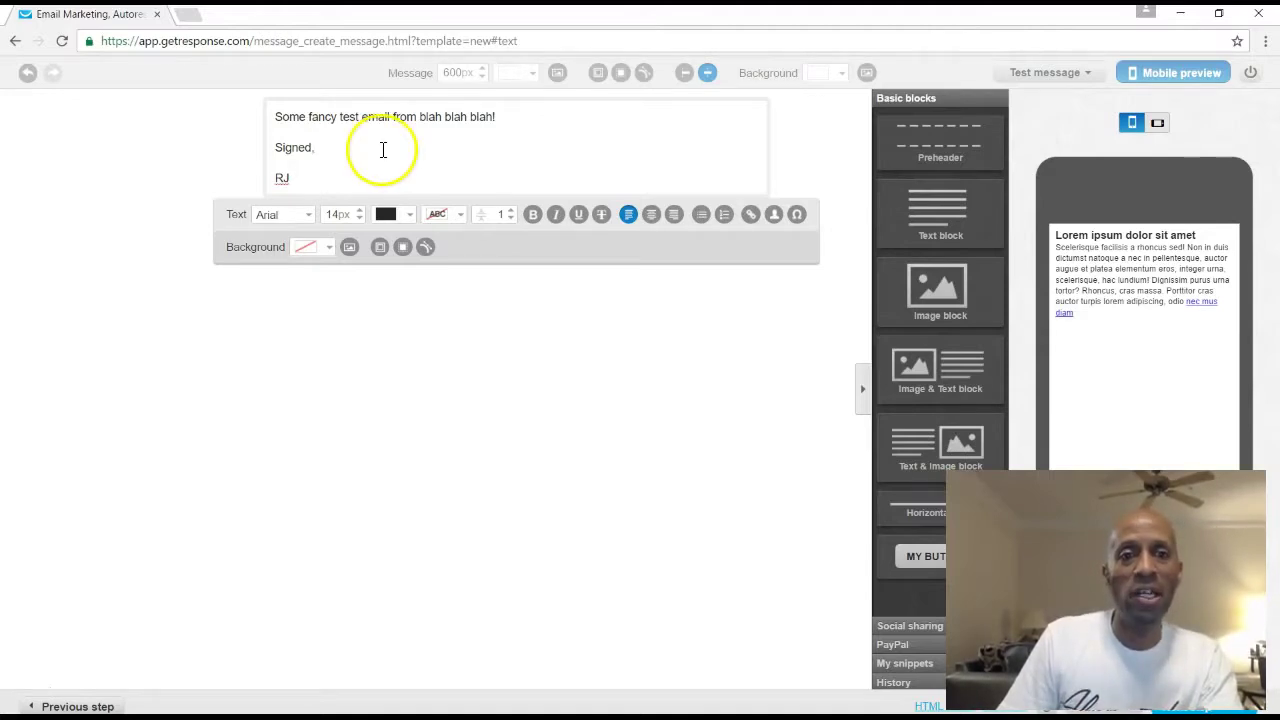
Add the greeting line "Hi [[firstname]]," above the message text, using the first-name contact data field.
left_click(276, 116)
key("Return")
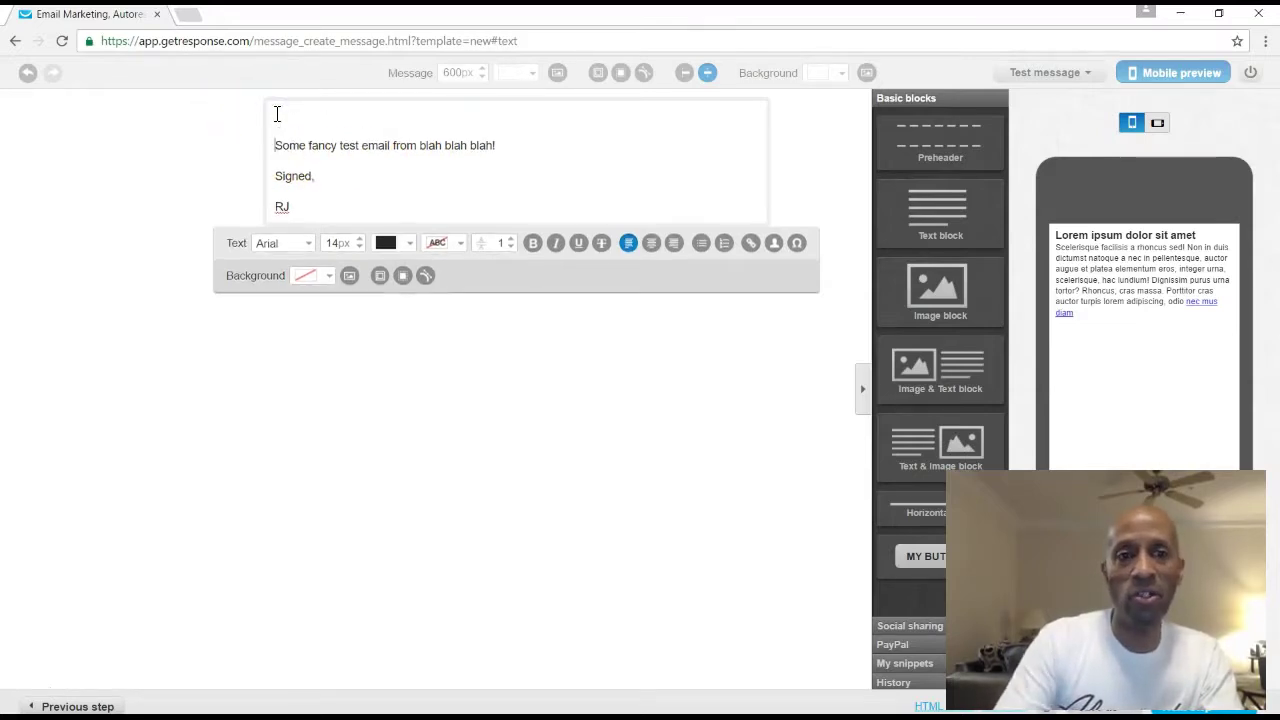
left_click(303, 114)
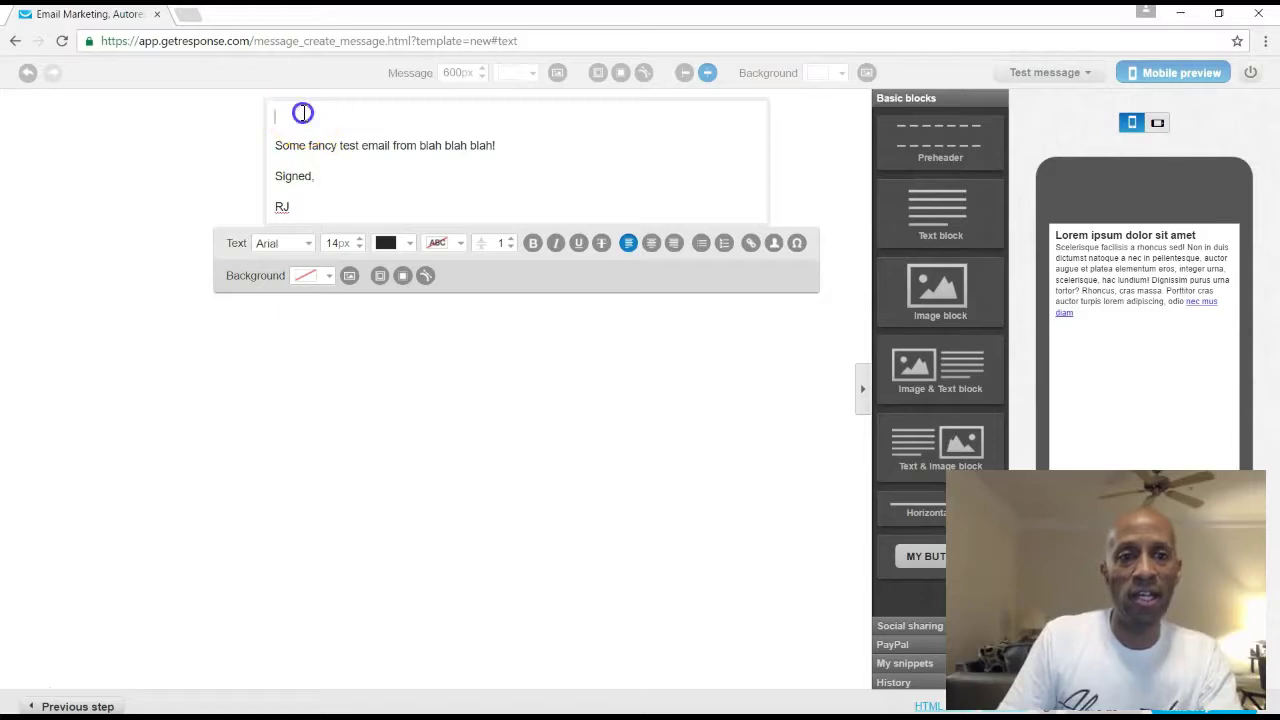
type("Hi")
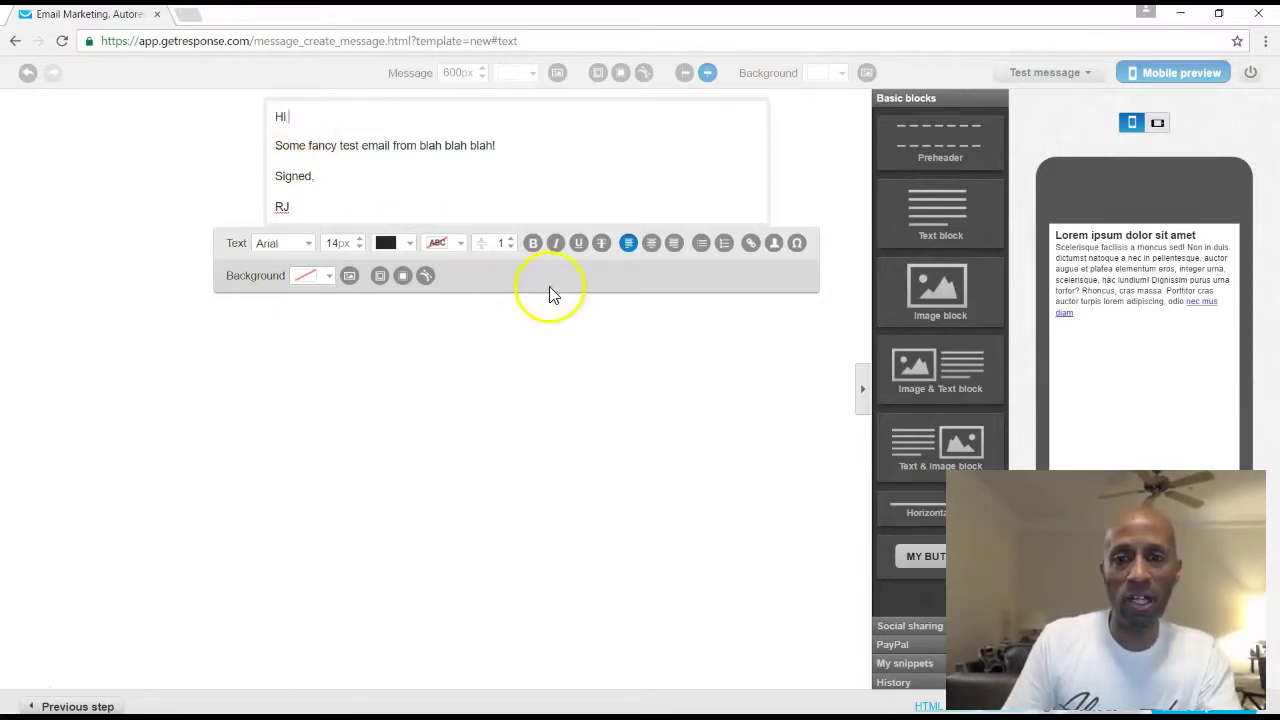
left_click(774, 244)
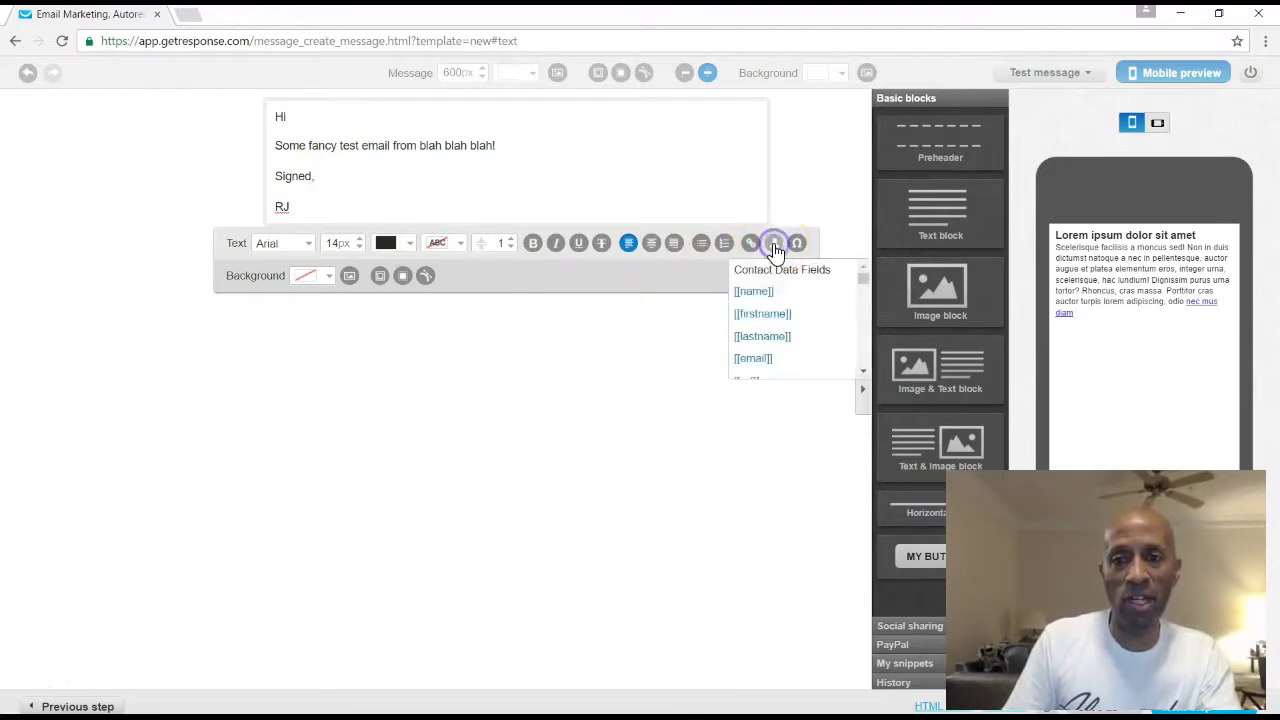
left_click(765, 311)
type(",")
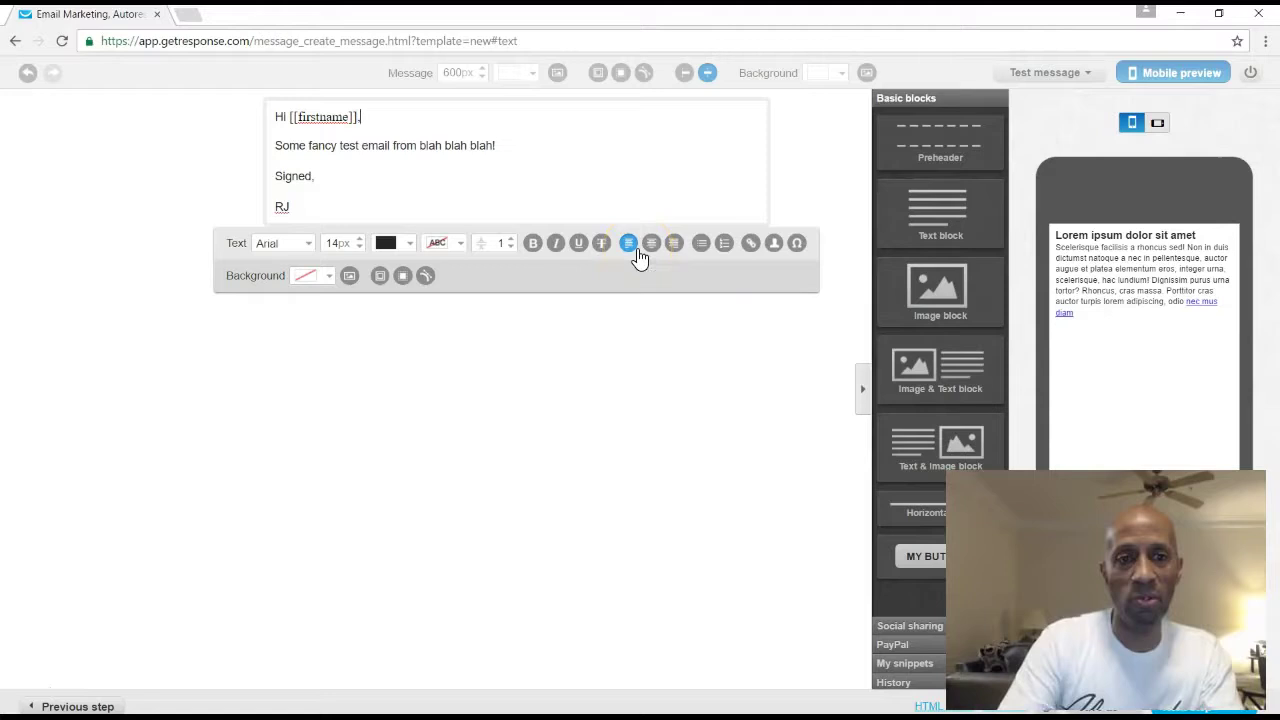
Add the line "Check out this link..." below the "Some fancy test email" sentence and make it bold.
left_click(523, 145)
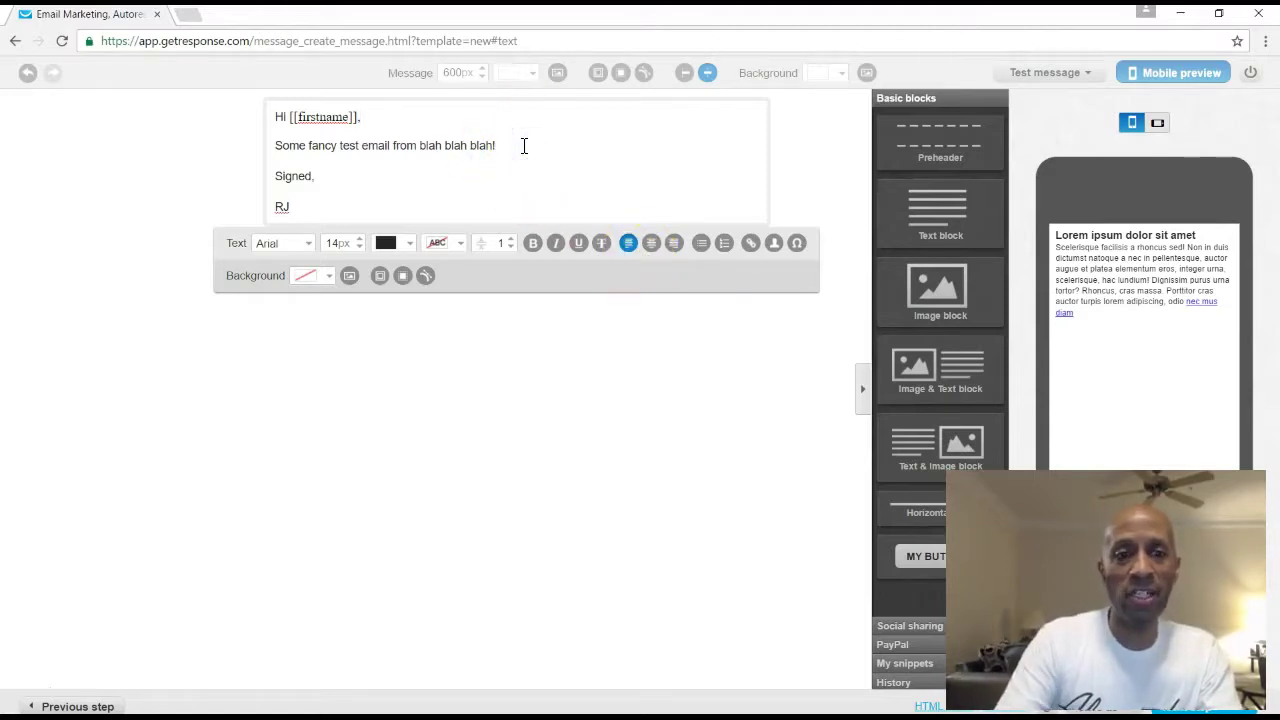
key("Return")
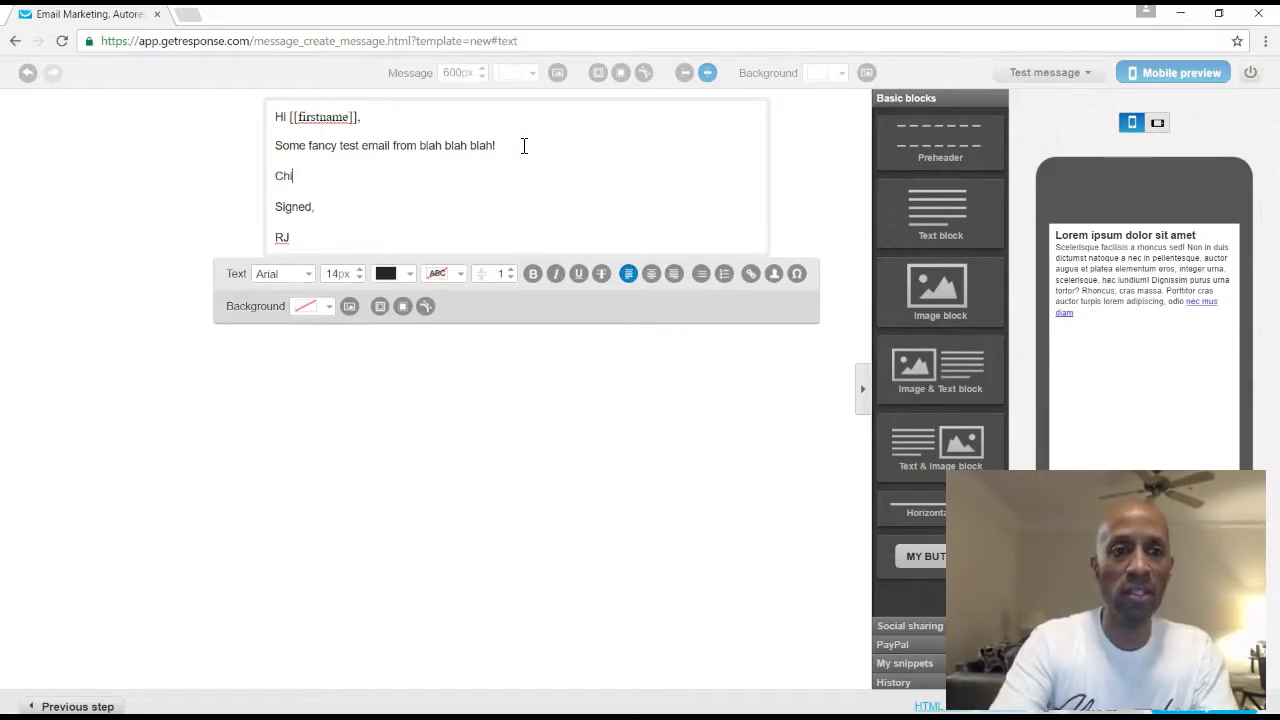
type("Check")
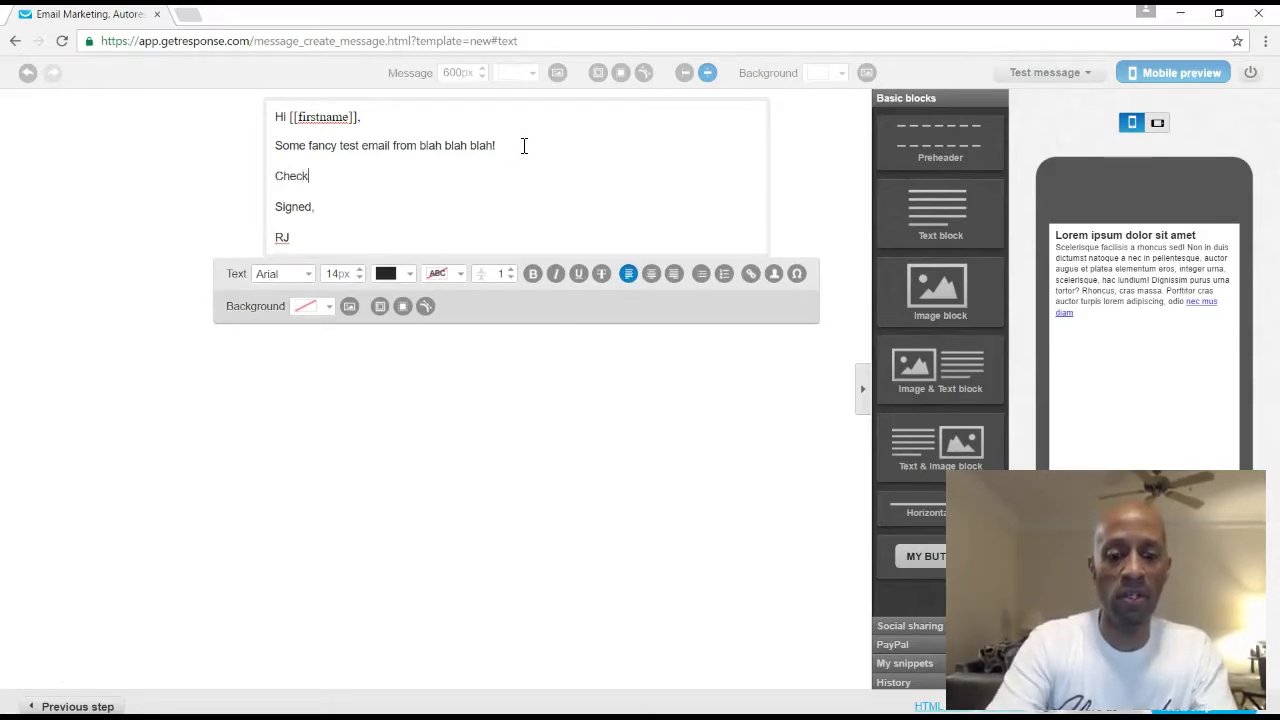
type(" out this link...")
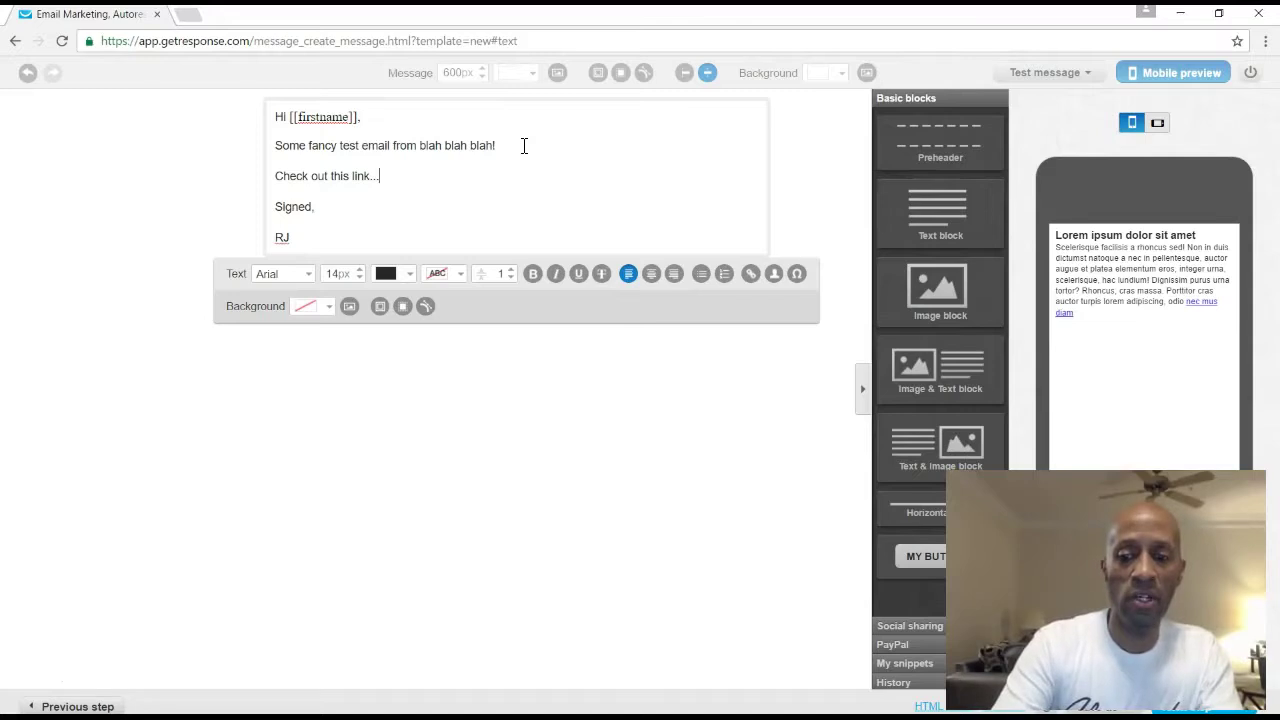
key("shift+Home")
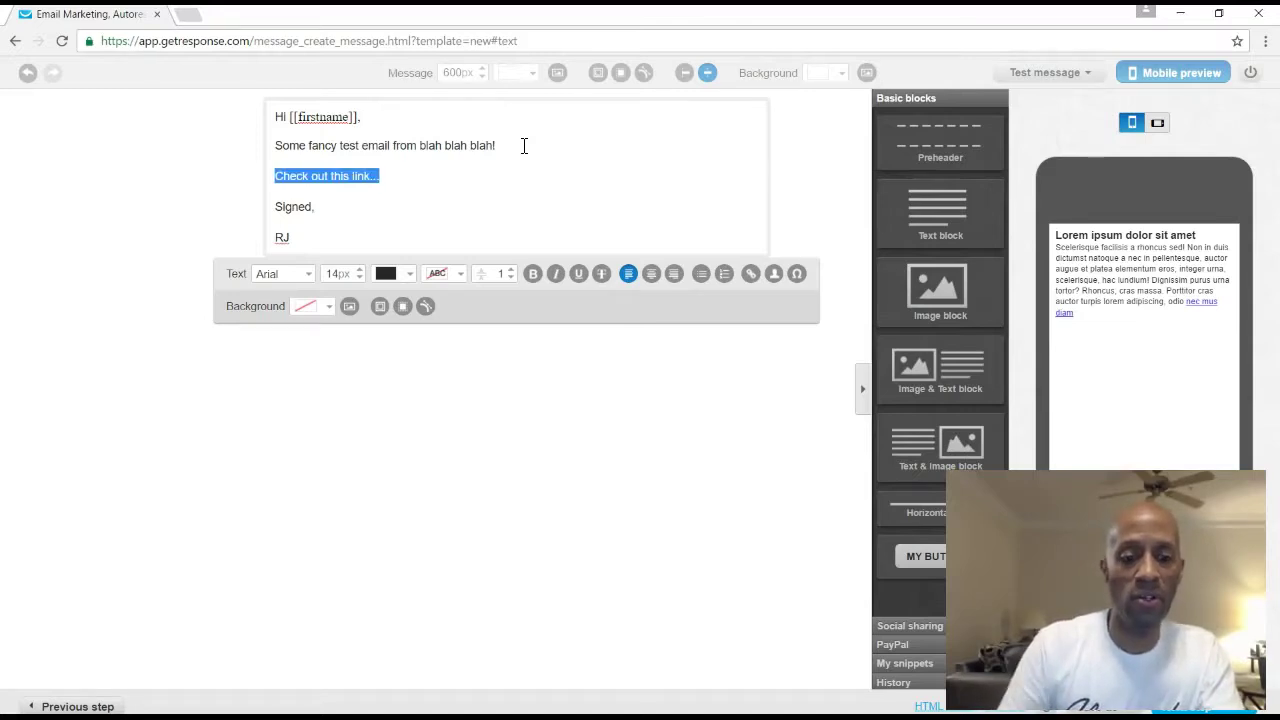
key("ctrl+b")
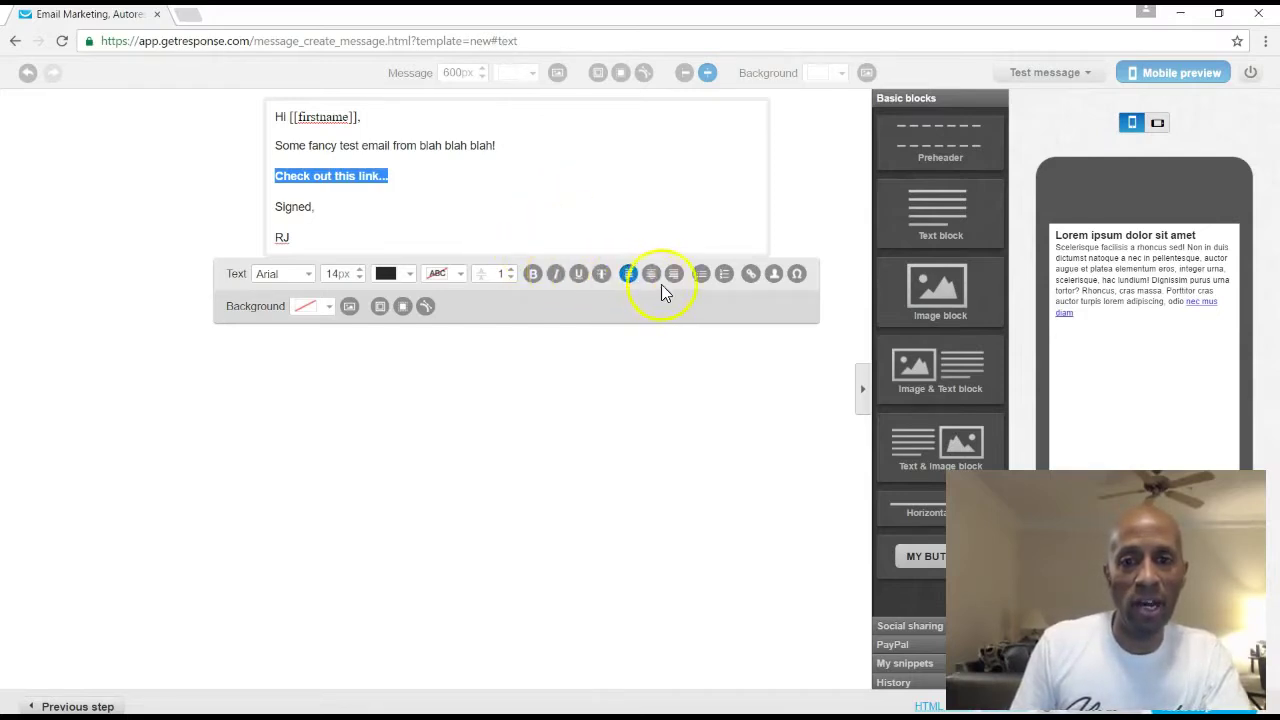
Link the "Check out this link..." line to the sender's personal website address, without a title.
left_click(751, 276)
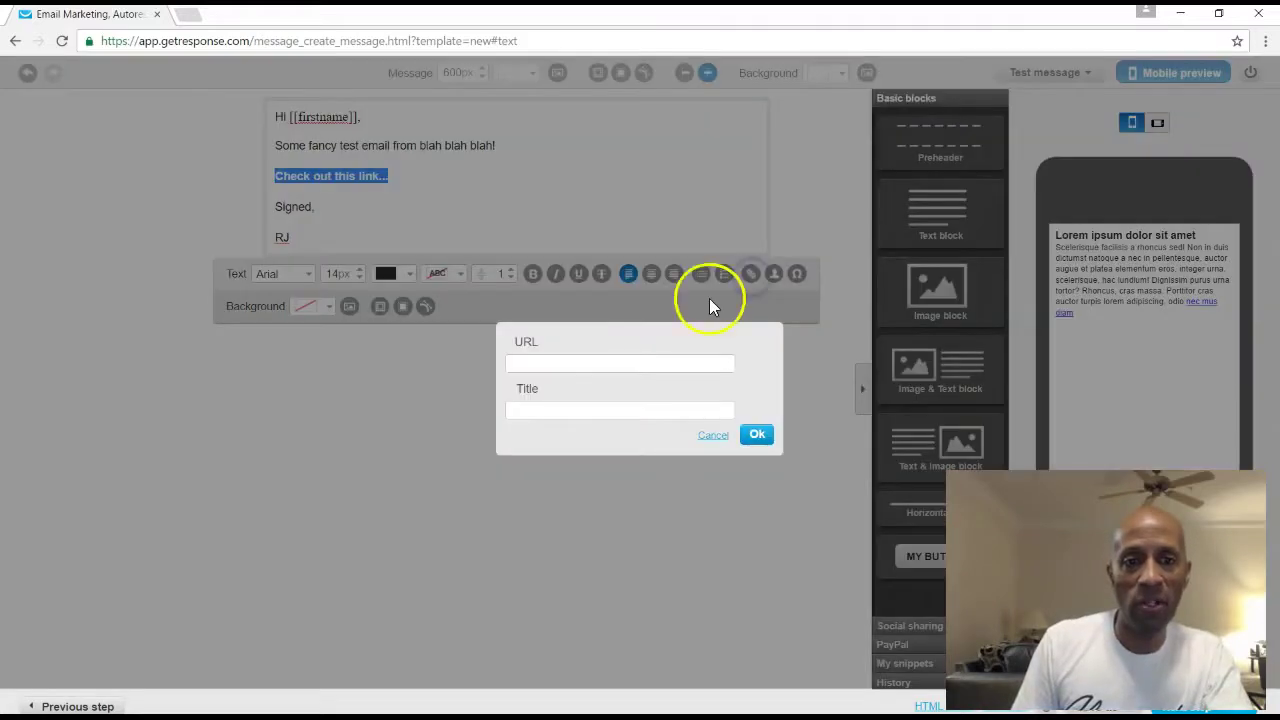
left_click(630, 362)
type("www.richa")
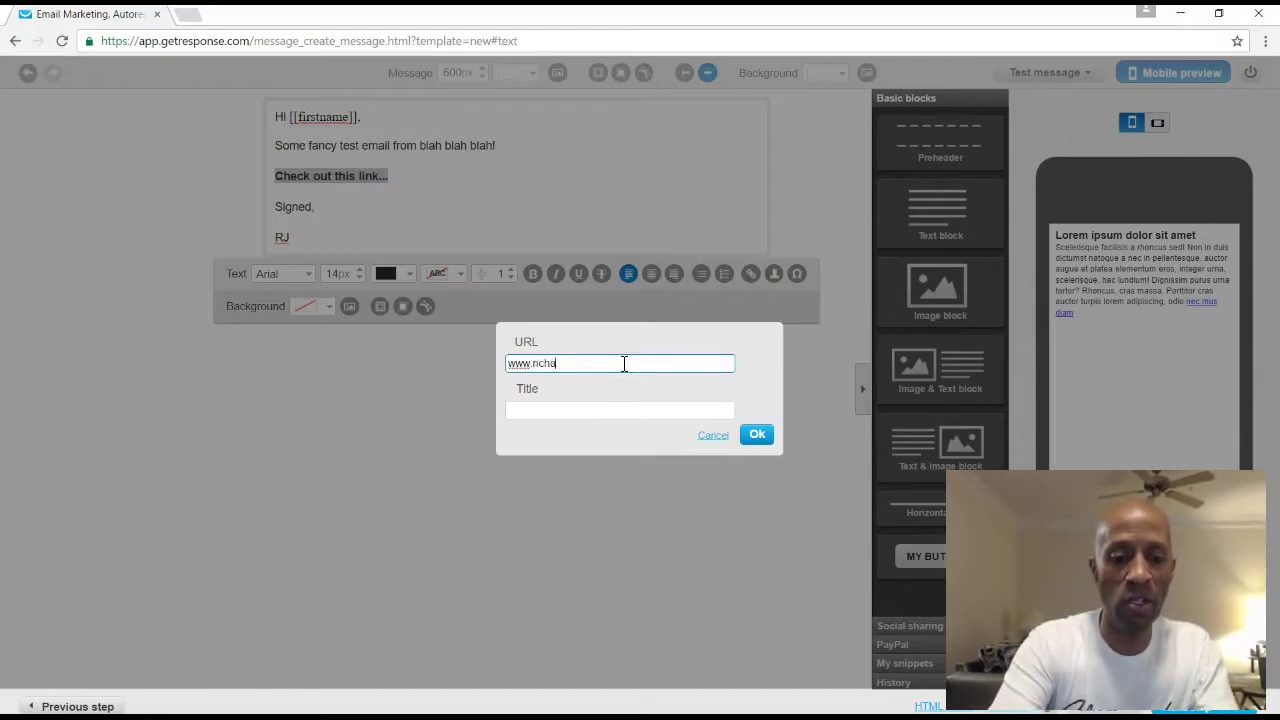
type("rdjaycoooper.com")
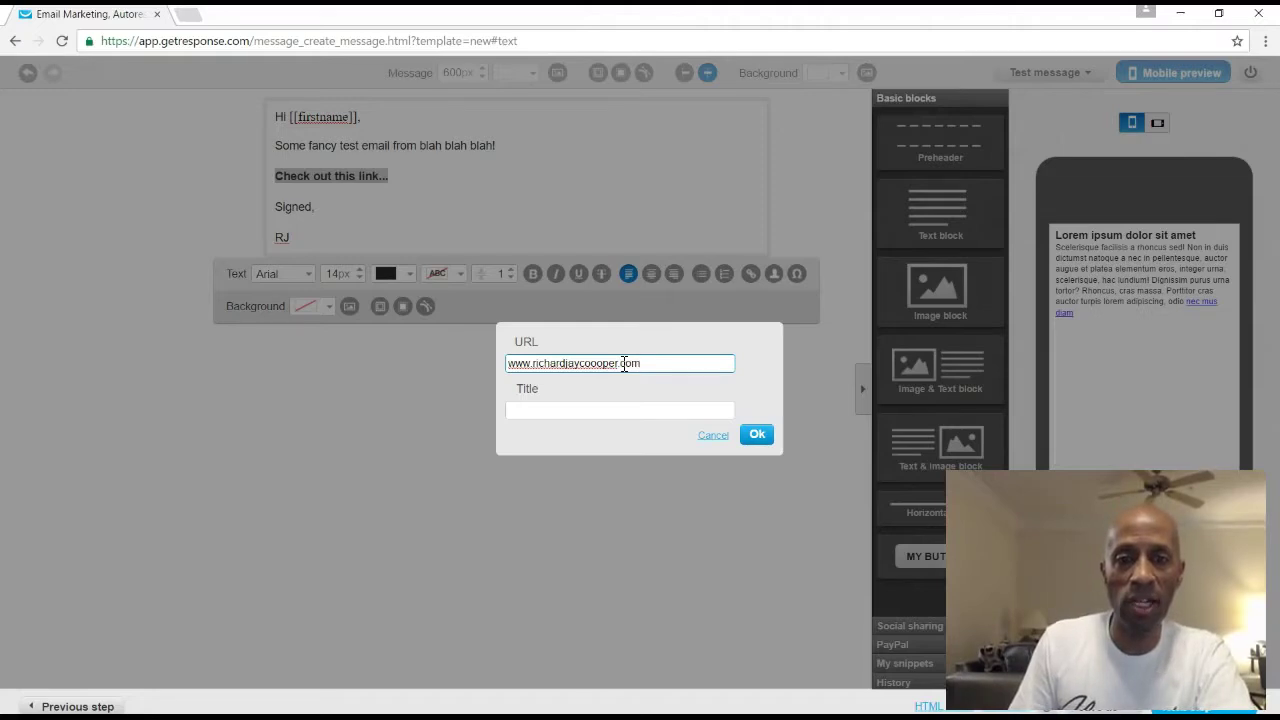
left_click(757, 437)
left_click(478, 204)
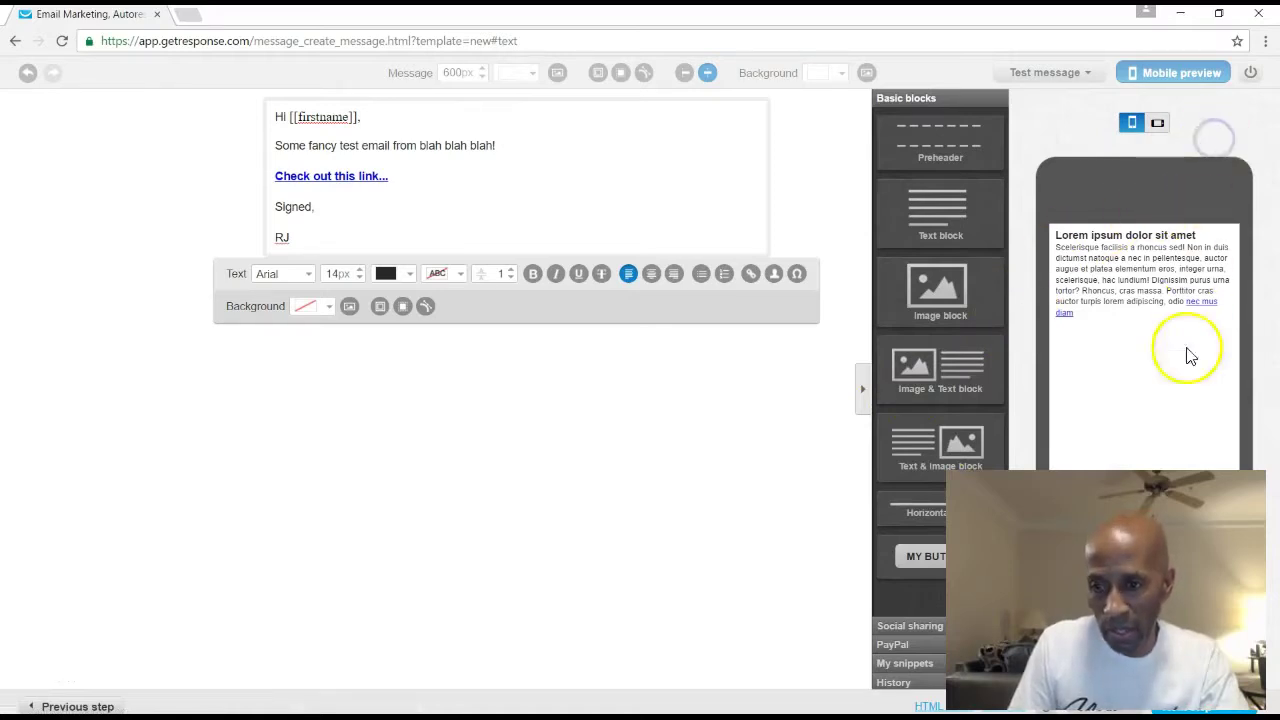
Finish editing the text block, continue from the message editor, and save and publish the First Test Email autoresponder.
left_click(795, 252)
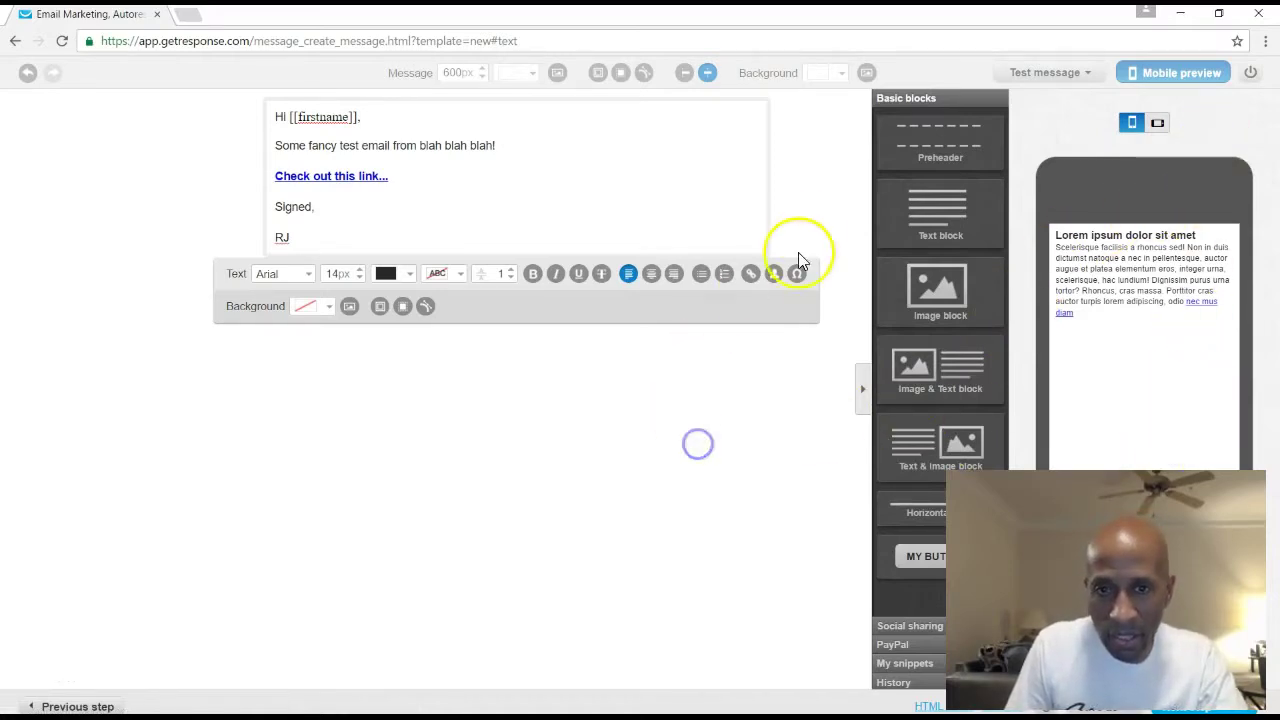
left_click(862, 440)
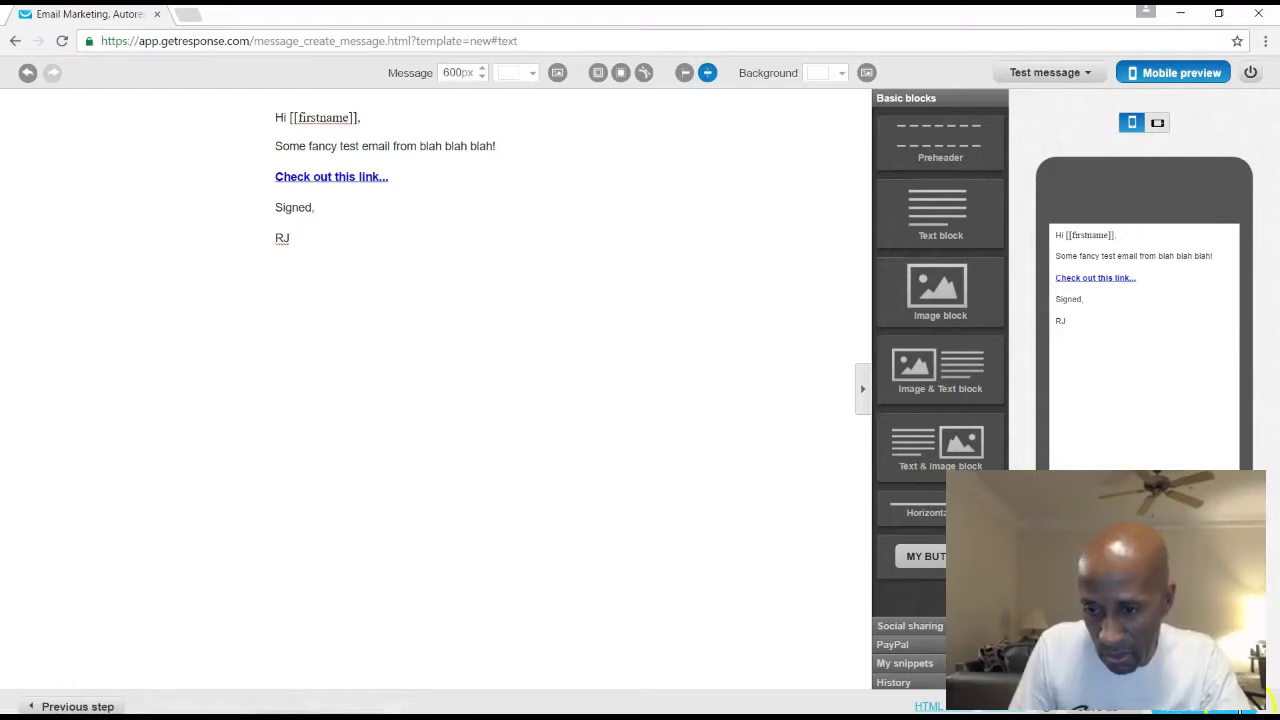
left_click(1232, 710)
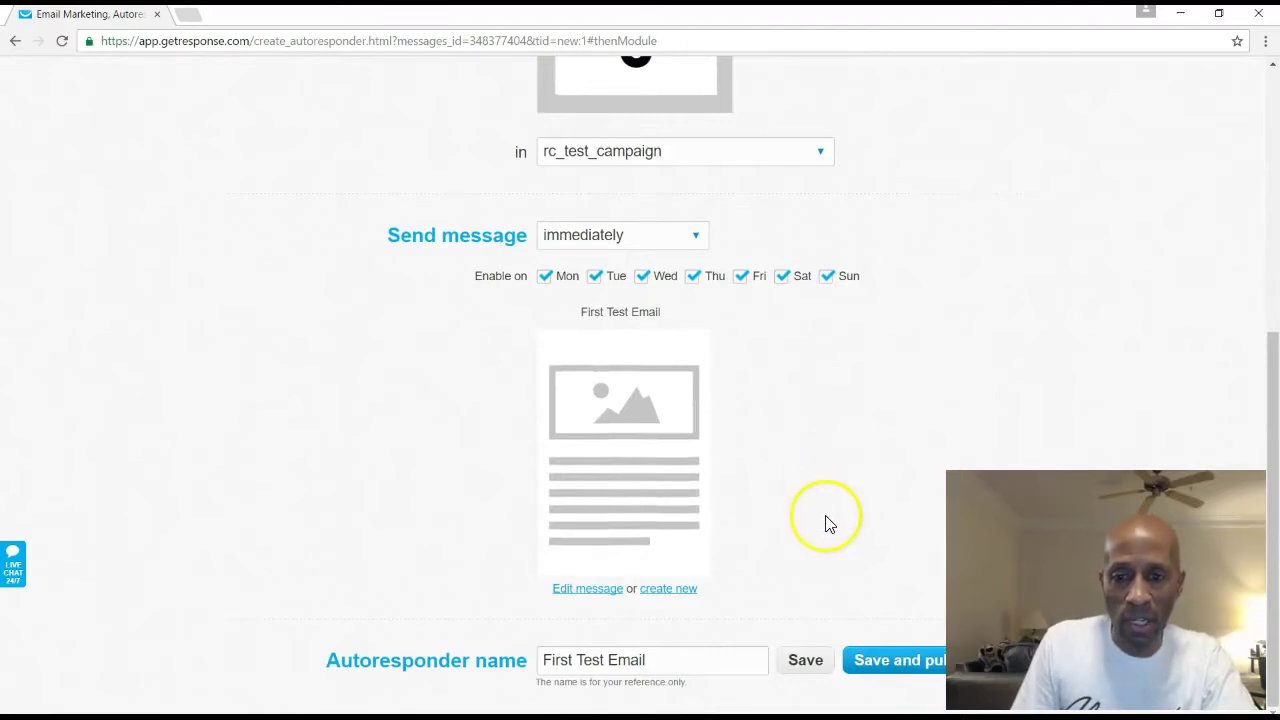
left_click(910, 668)
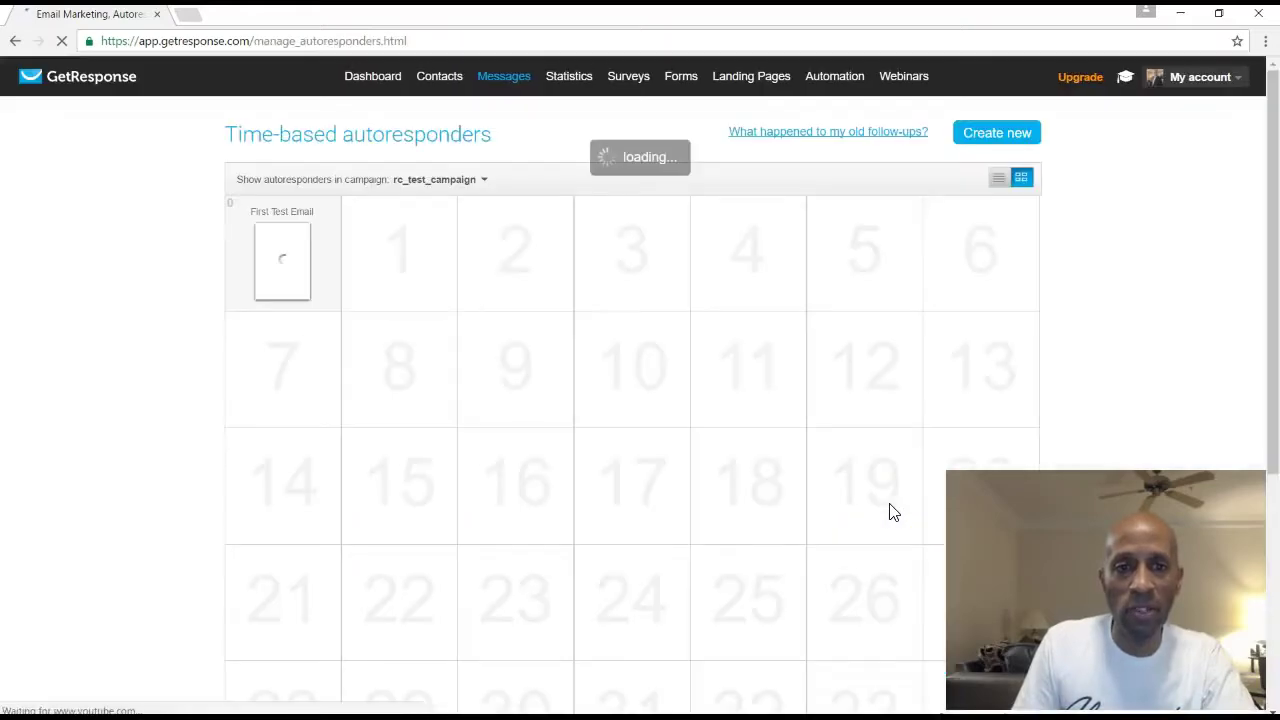
Preview the First Test Email message, test its "Check out this link..." link, and close both opened pages.
mouse_move(293, 280)
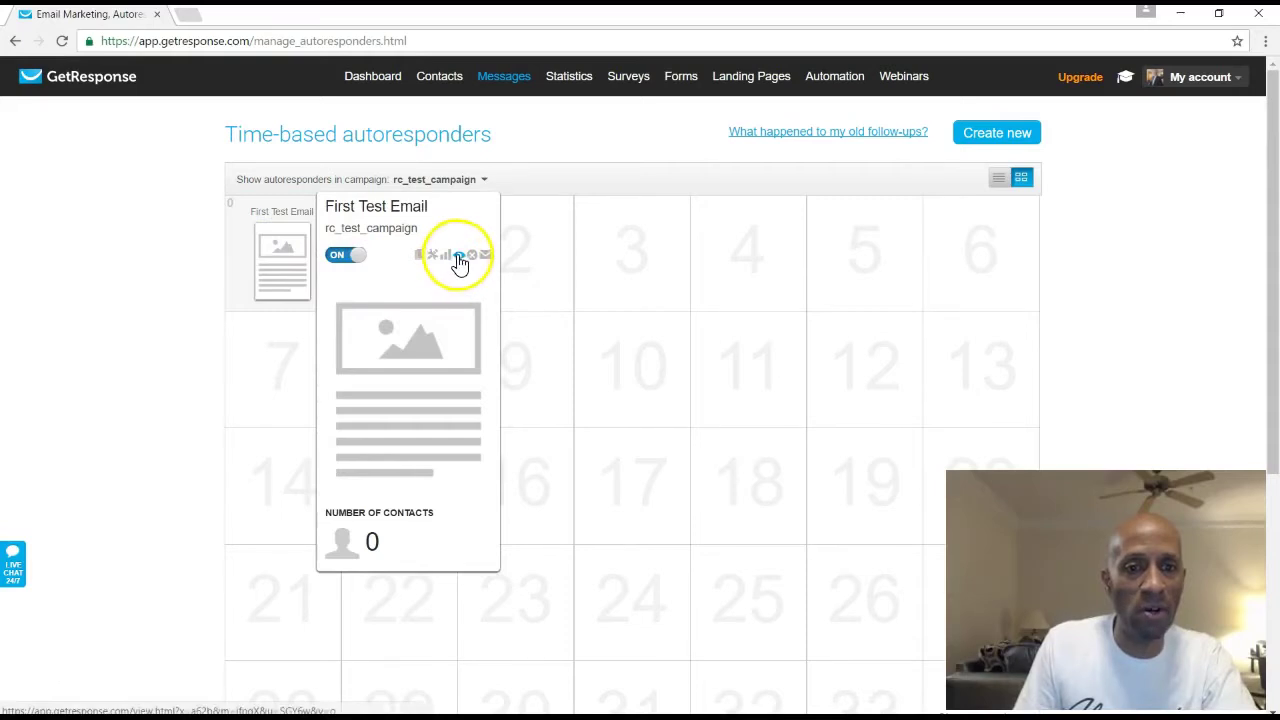
left_click(458, 257)
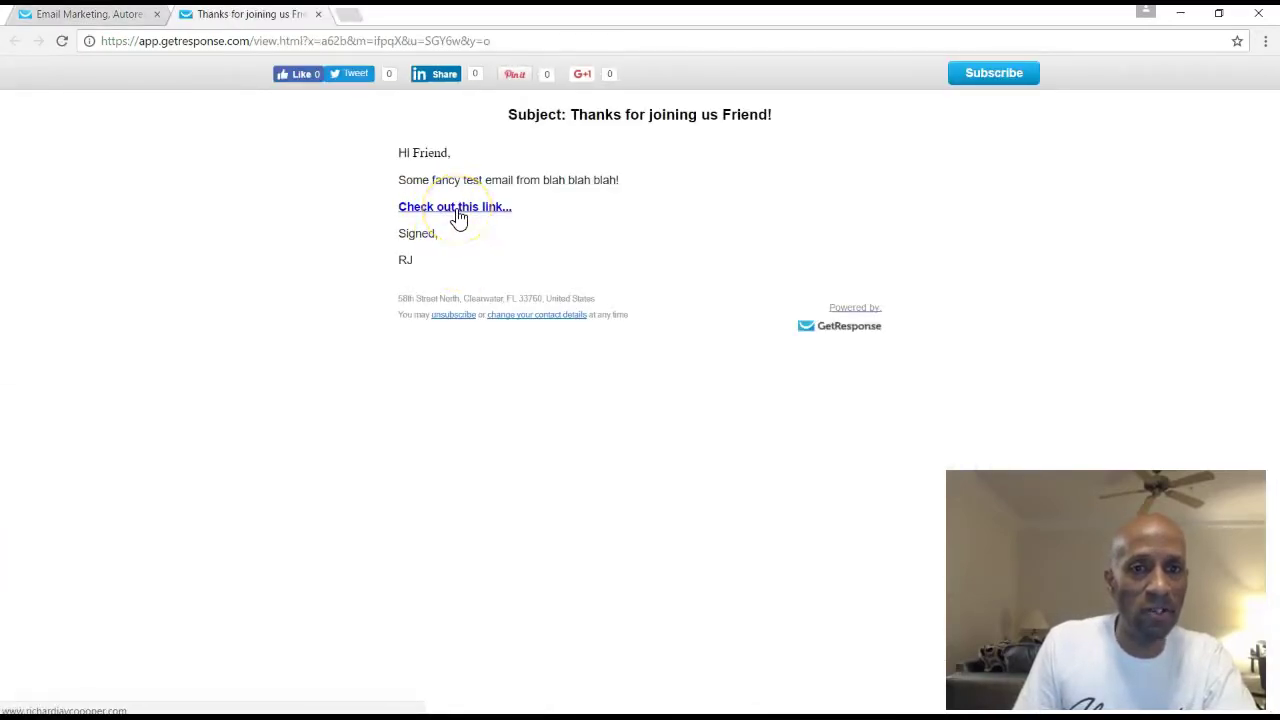
left_click(458, 210)
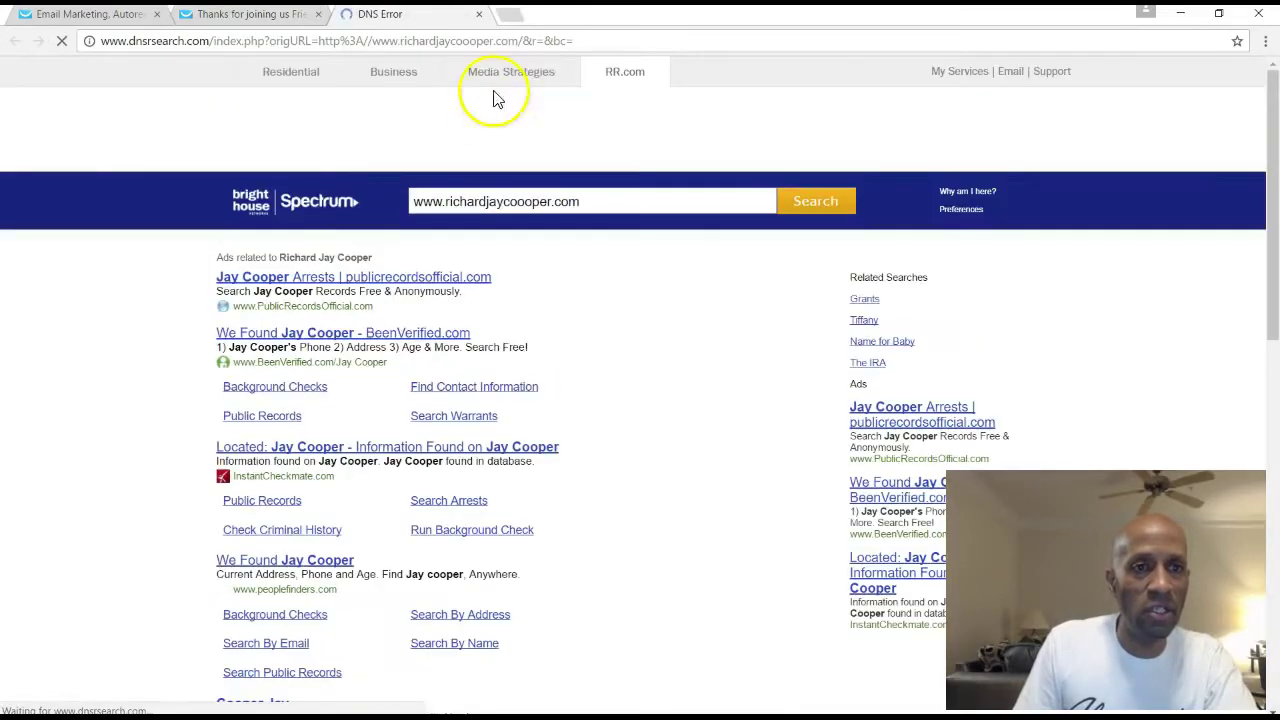
left_click(480, 16)
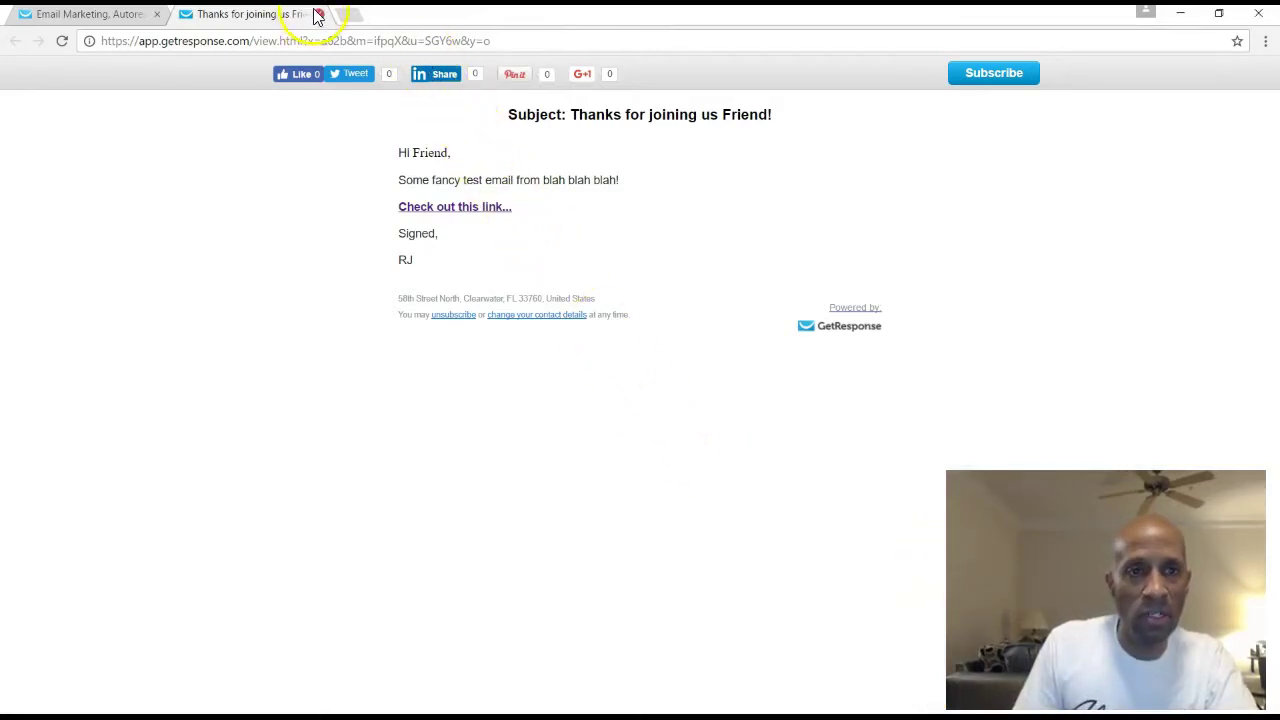
left_click(318, 15)
Send a test message of the First Test Email autoresponder to the sender's preselected email address.
mouse_move(310, 275)
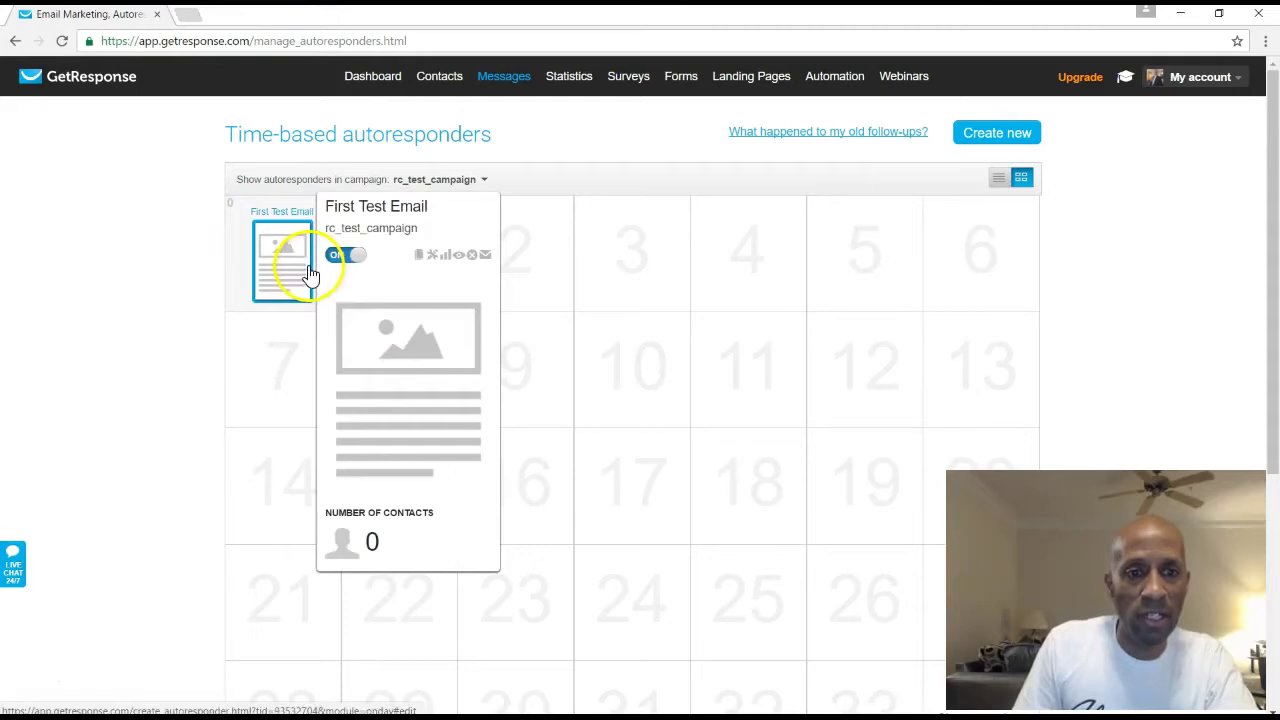
left_click(486, 258)
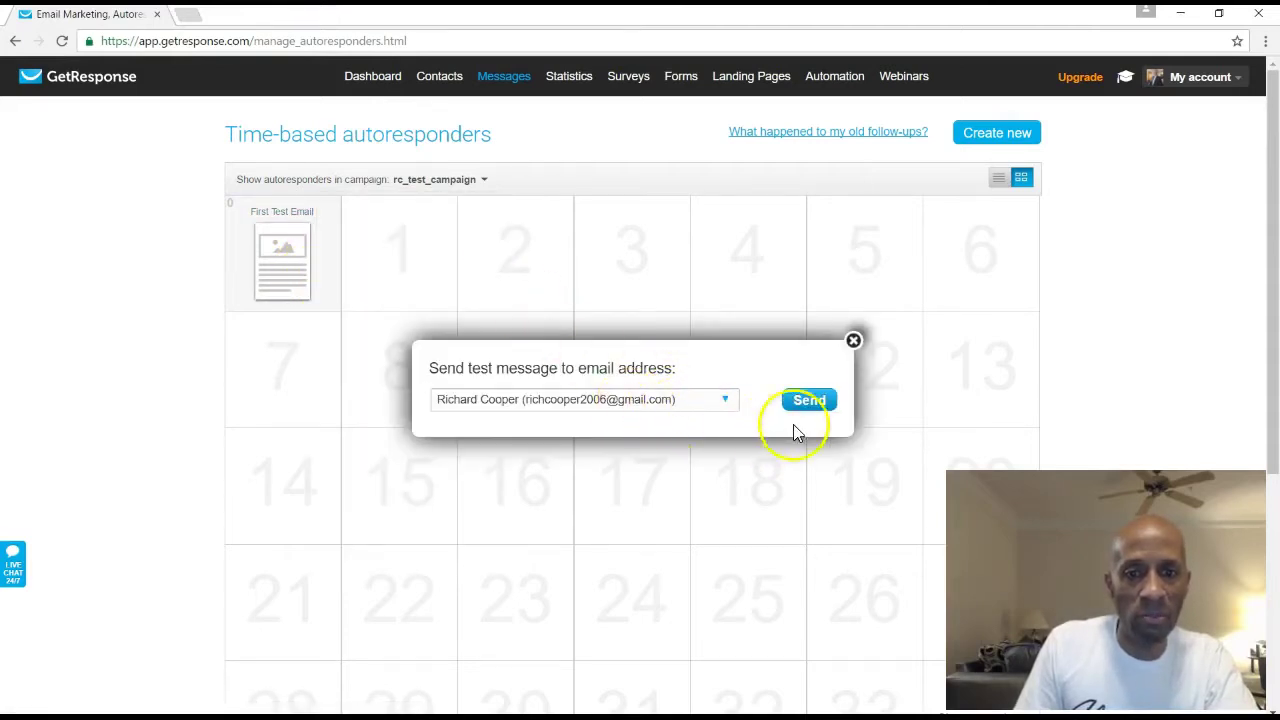
left_click(818, 402)
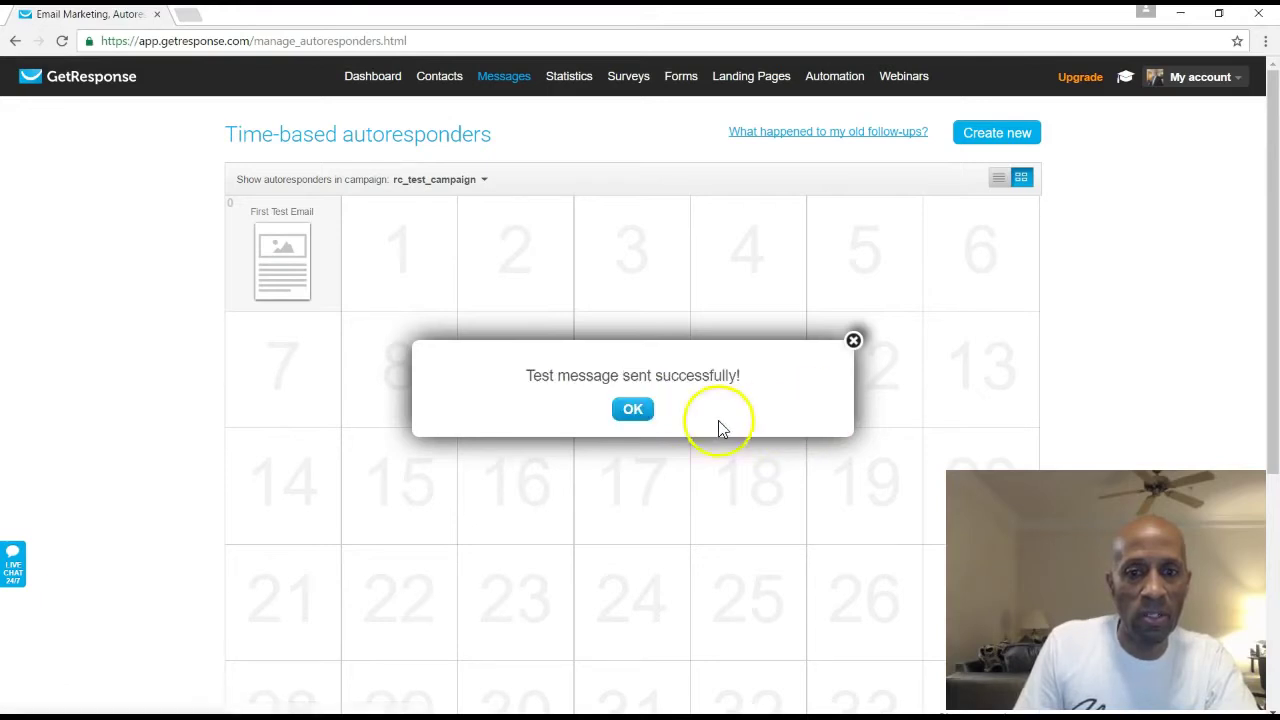
left_click(633, 411)
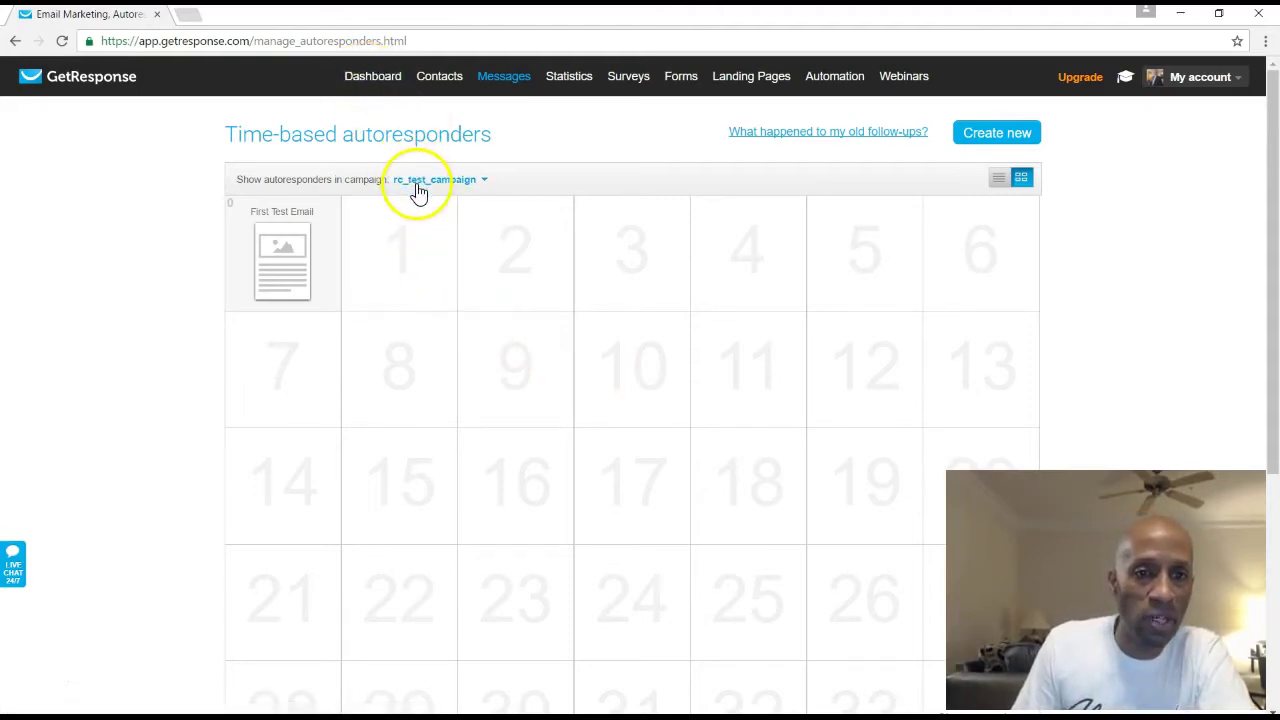
Check the campaigns available for filtering the autoresponders and return to the dashboard.
left_click(484, 182)
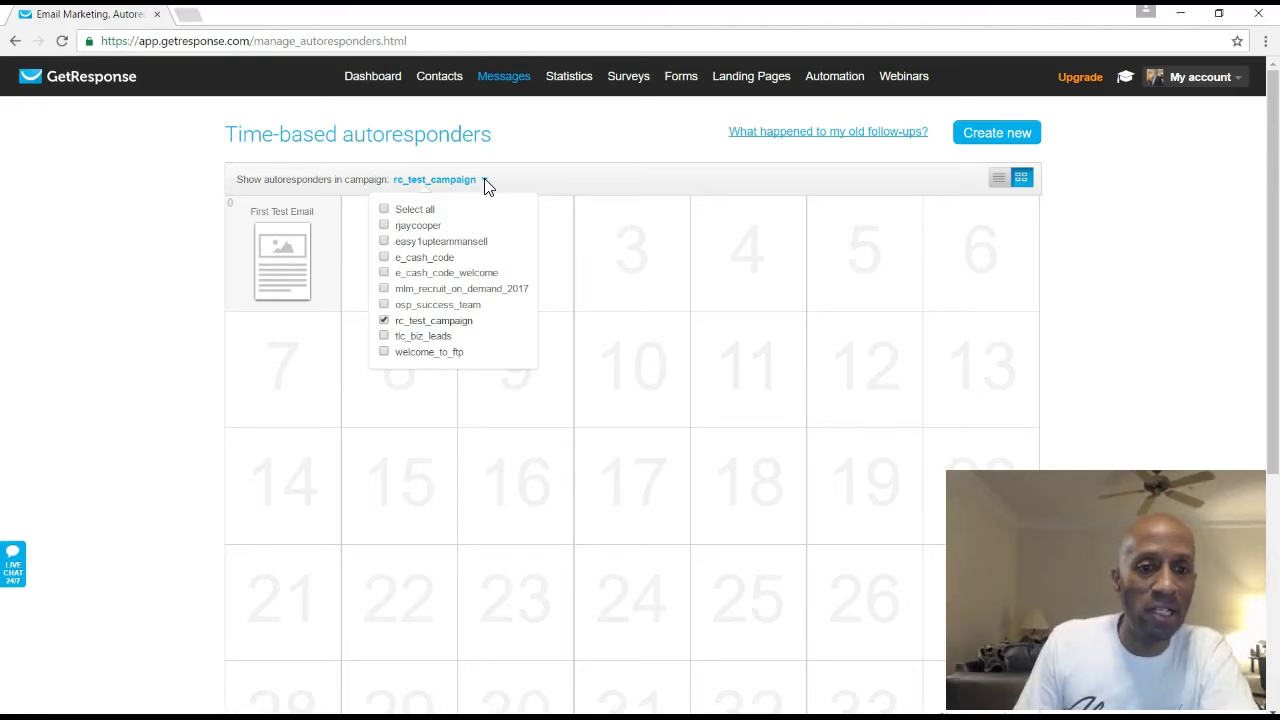
left_click(482, 178)
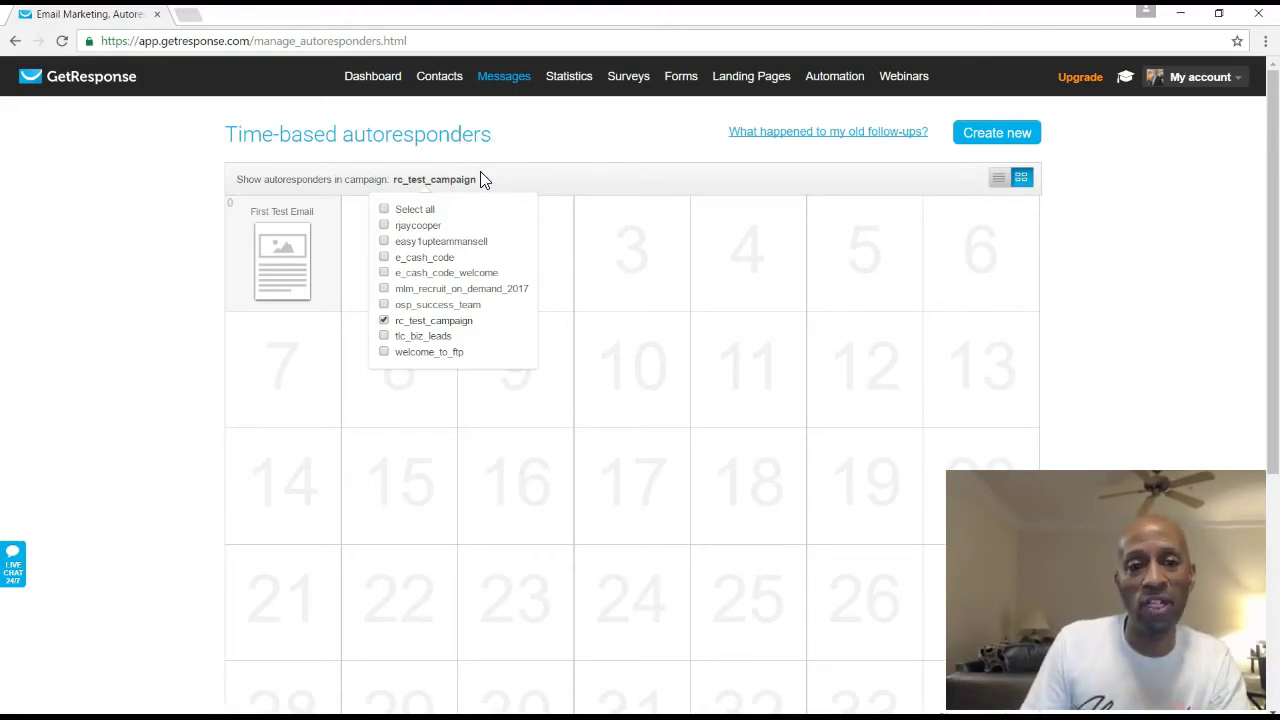
left_click(372, 82)
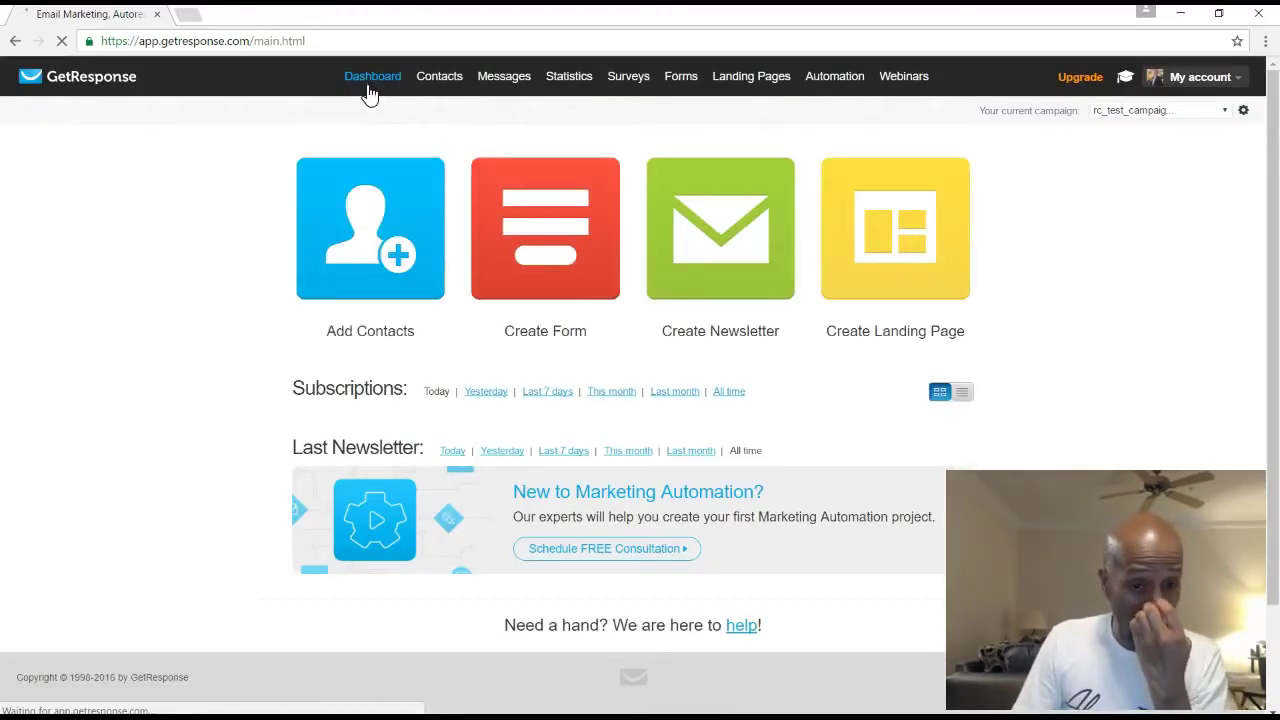